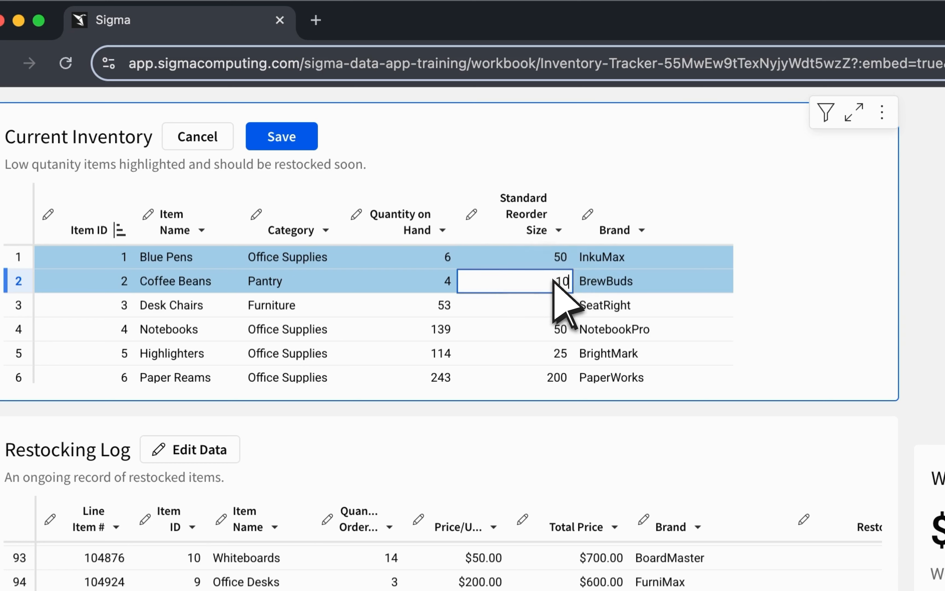
Set the standard reorder size of Coffee Beans to 12 in Current Inventory and save the edit.
type("2")
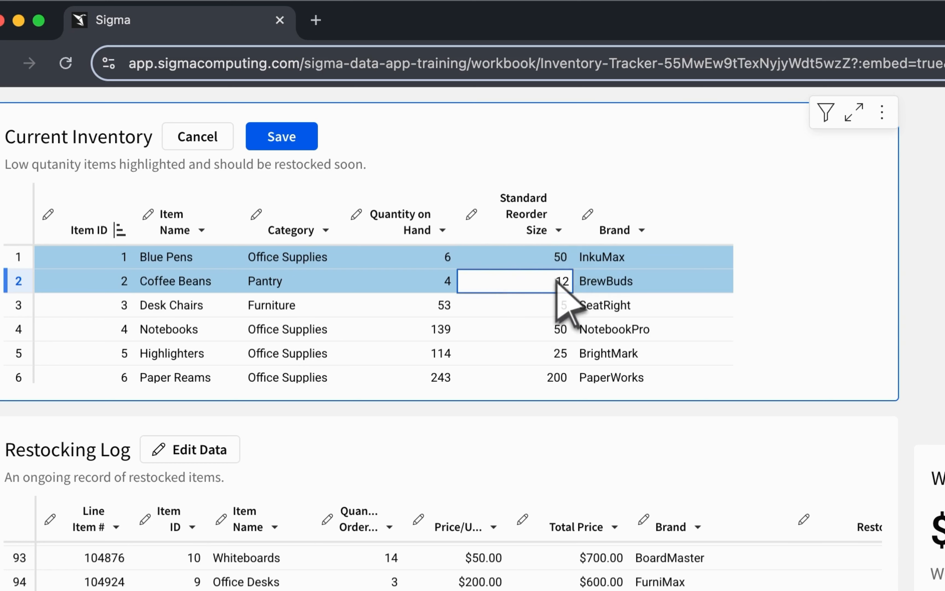
key("Return")
left_click(306, 144)
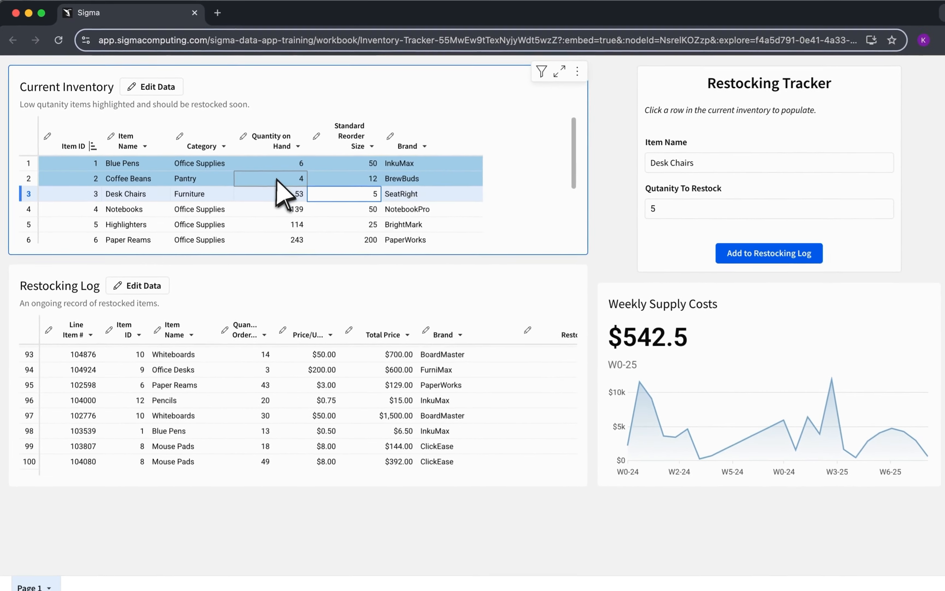
Pick Coffee Beans in the inventory, edit its quantity to restock, and add it to the restocking log.
left_click(278, 179)
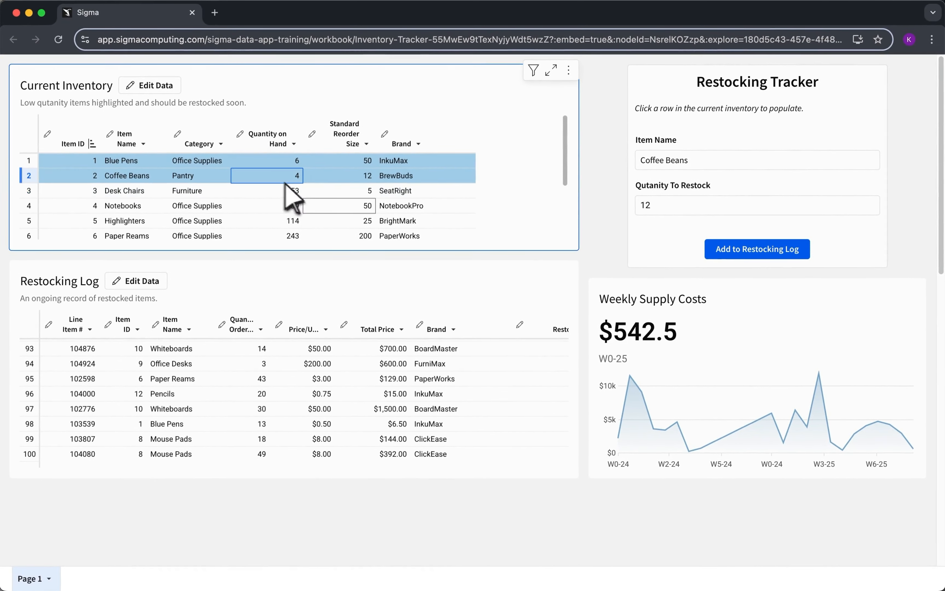
left_click(670, 216)
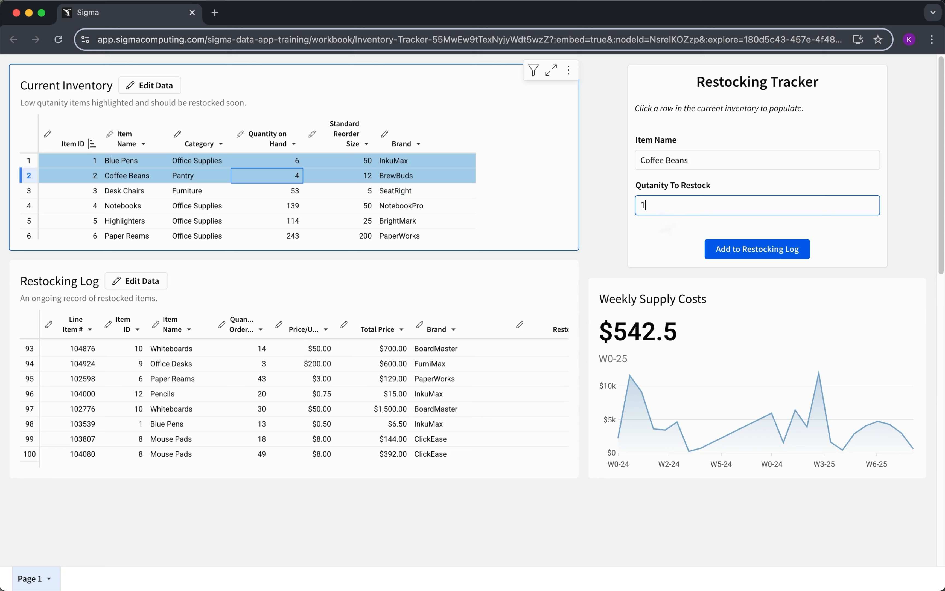
left_click(765, 249)
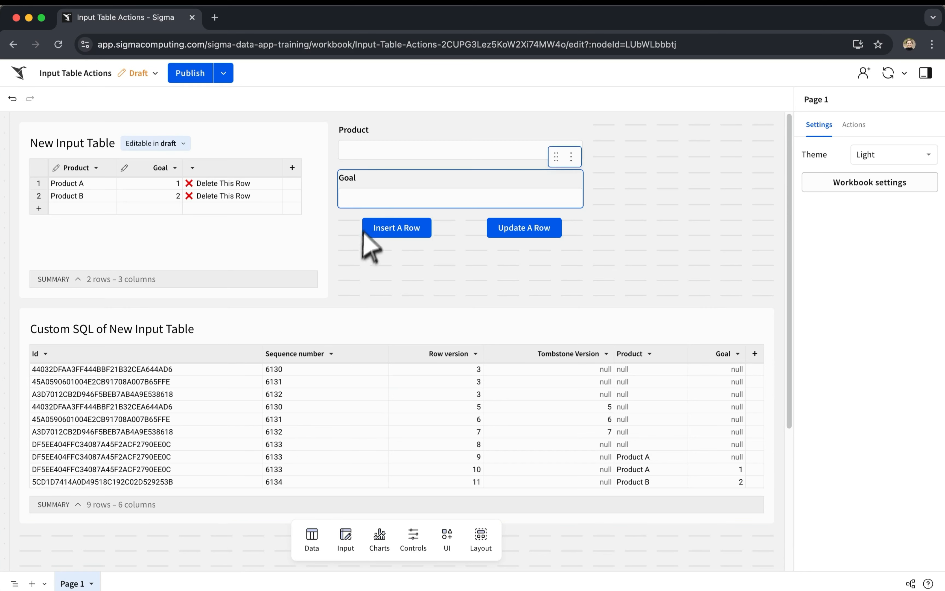
Insert a row into the input table with product "Product C" and goal 3.
left_click(388, 156)
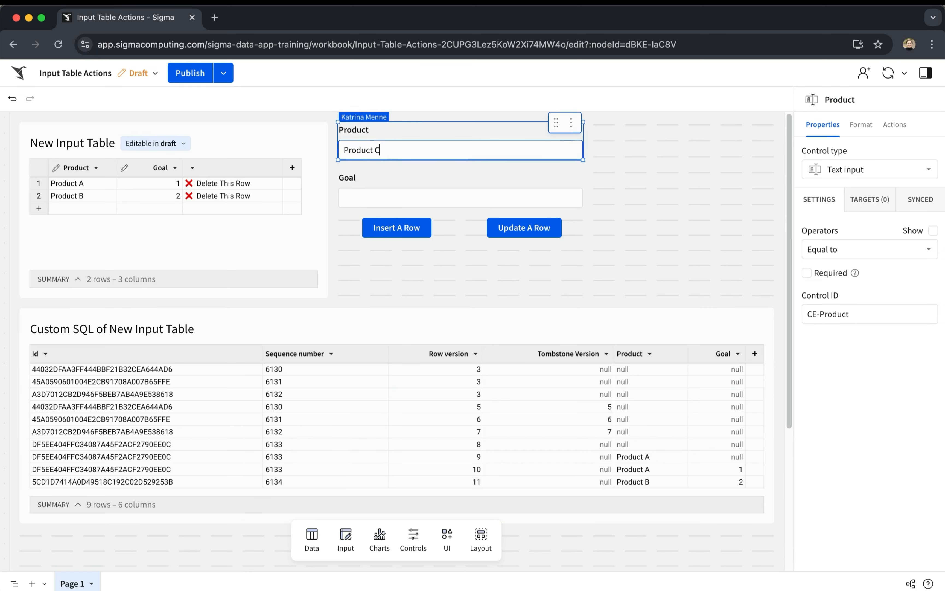
left_click(380, 199)
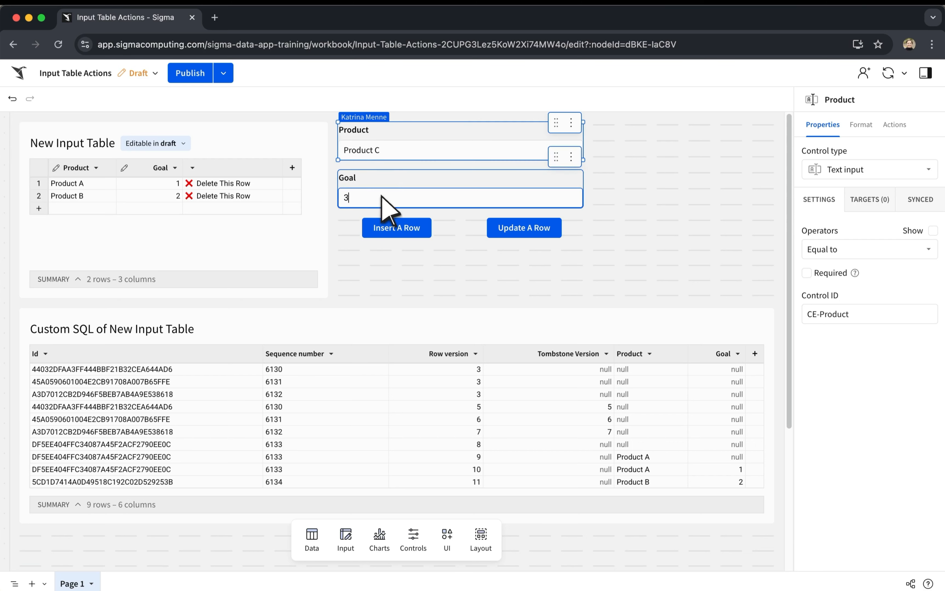
left_click(391, 229)
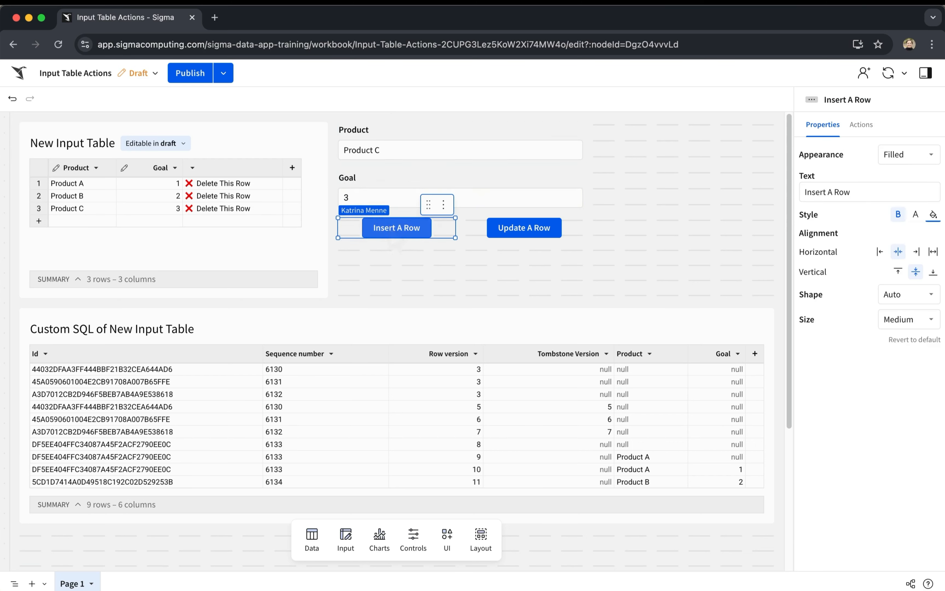
Update Product C's goal to 4 through the form, and delete the Product C row from the input table.
left_click_drag(365, 198, 335, 200)
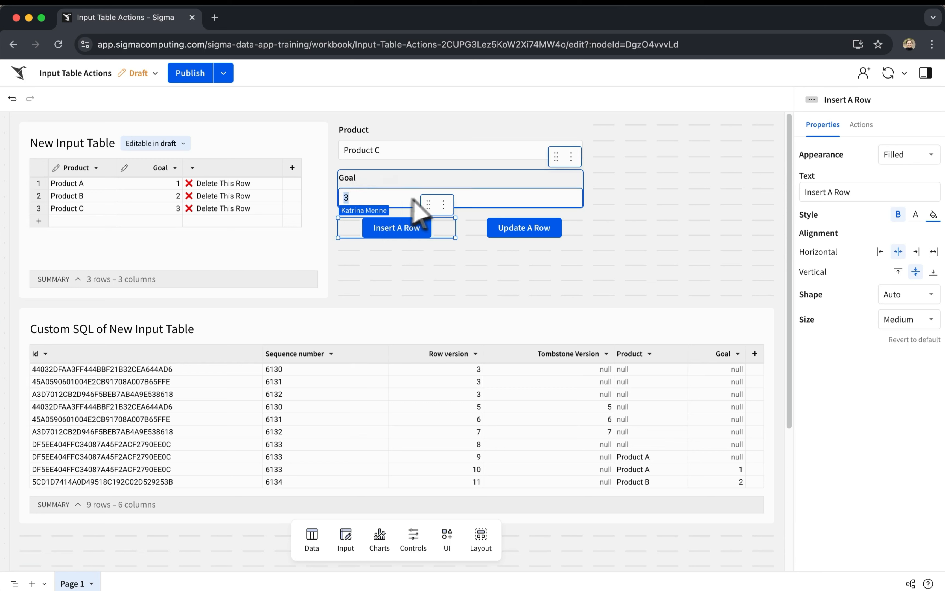
type("4")
left_click(531, 231)
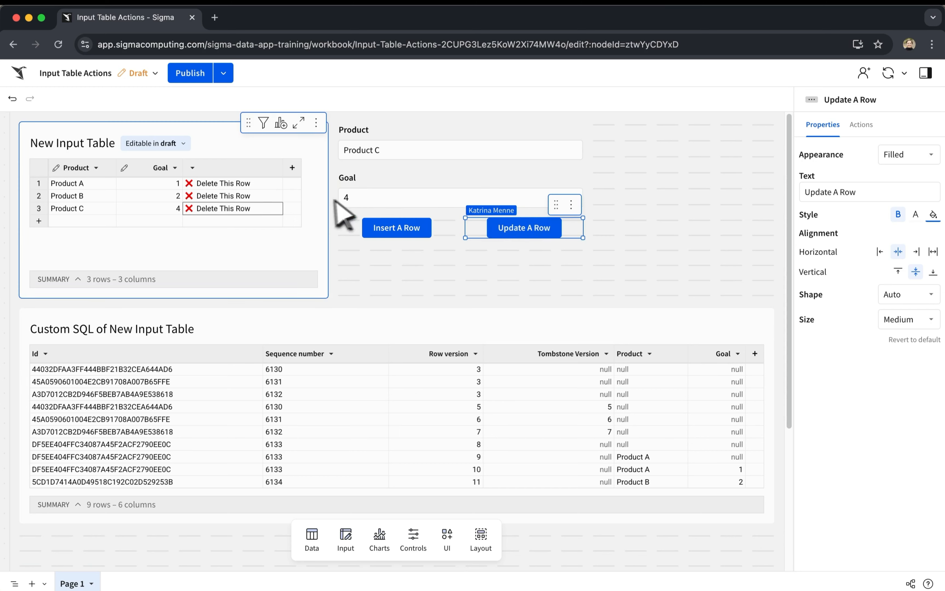
left_click(235, 208)
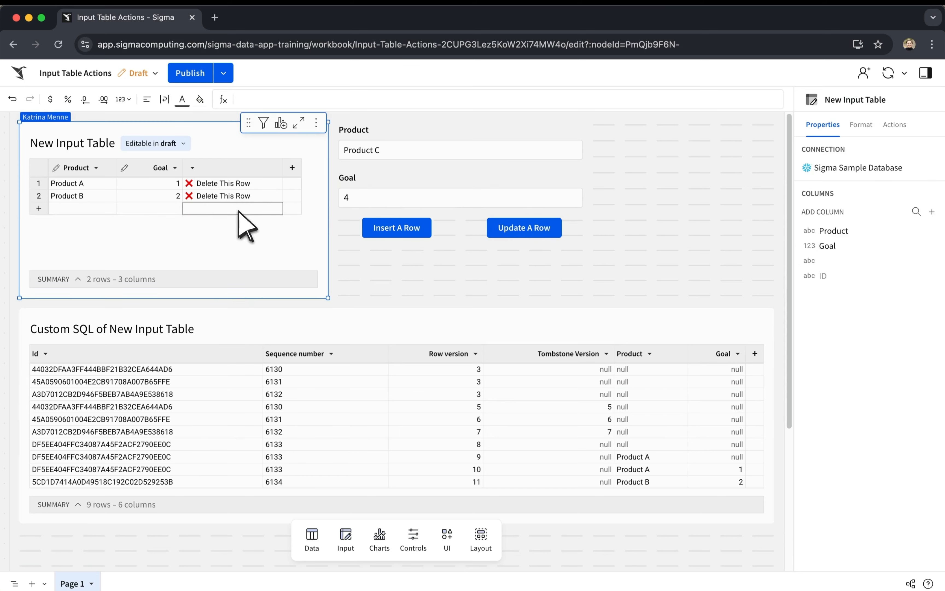
Refresh the data of the Custom SQL of New Input Table element and view its last rows.
right_click(393, 331)
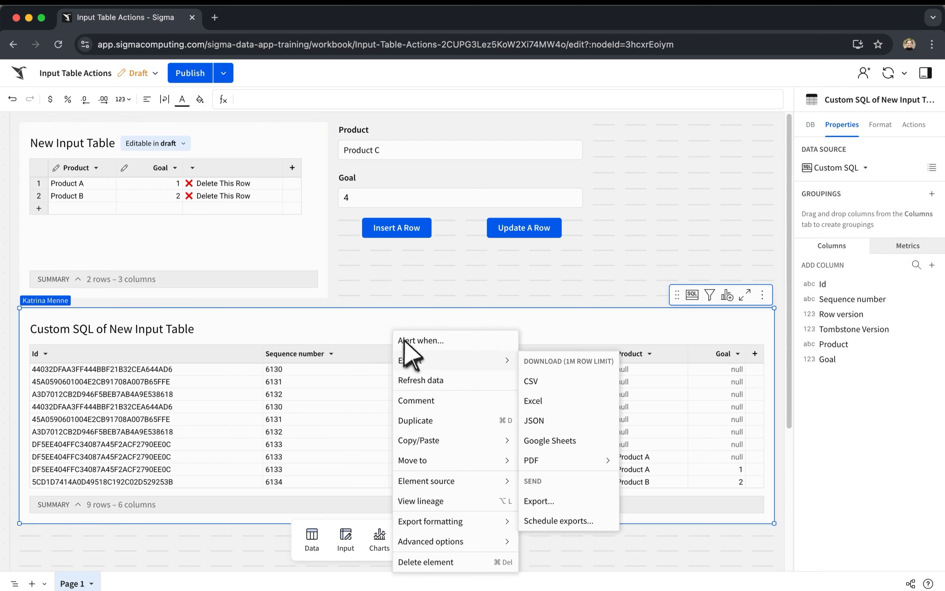
left_click(430, 381)
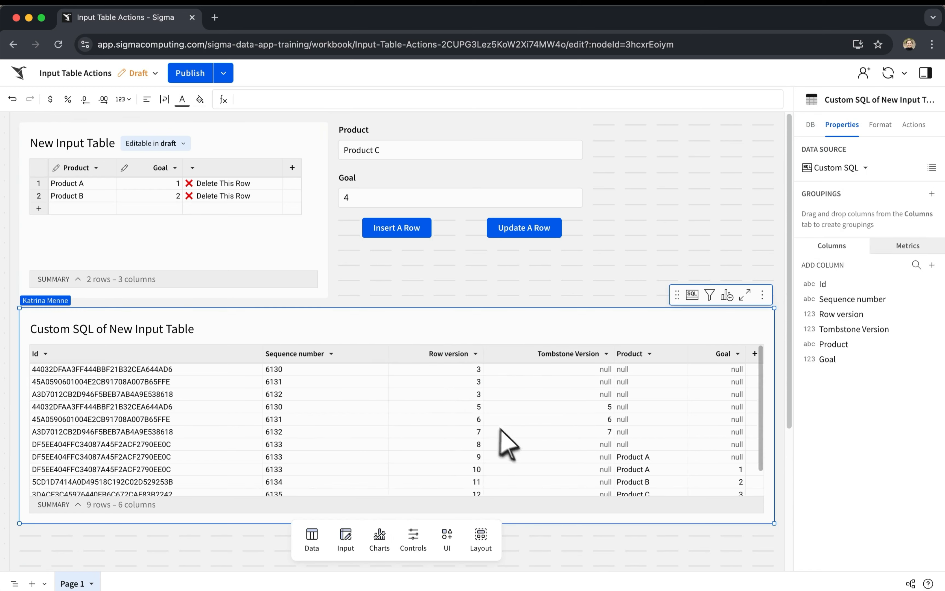
scroll(537, 460, "down", 2)
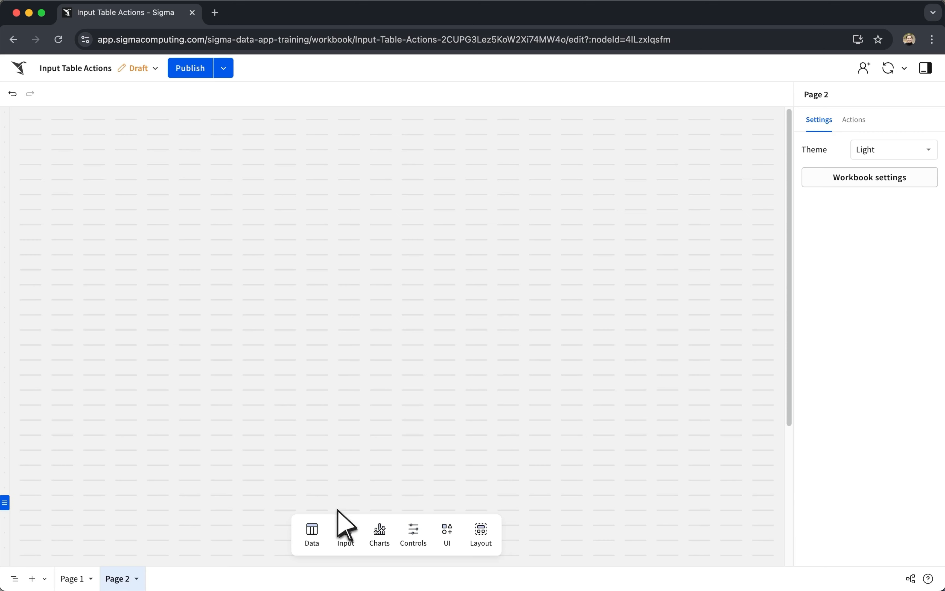
Create an empty input table on Page 2 using the Sigma Sample Database connection.
left_click(347, 539)
left_click(315, 484)
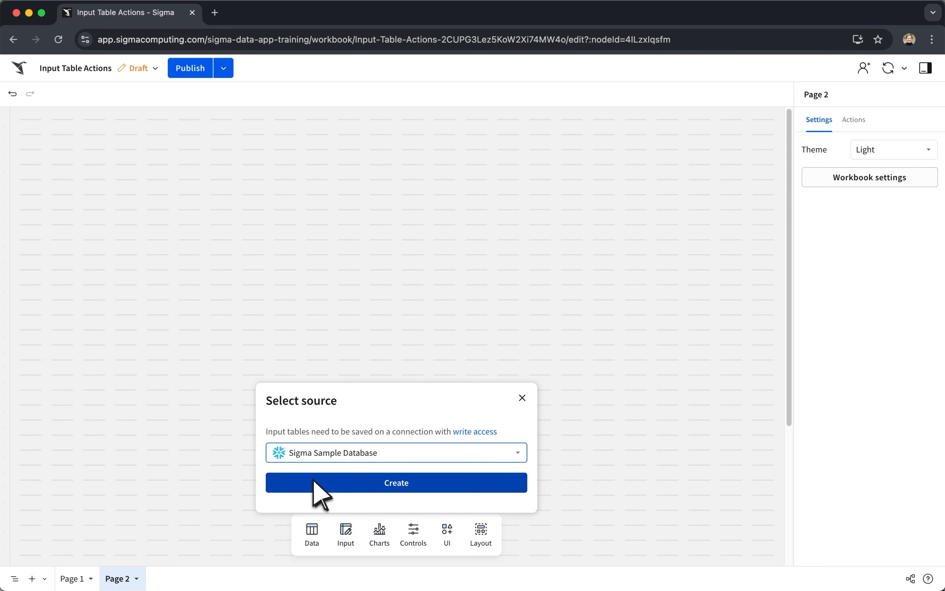
left_click(313, 484)
Add a Number column to the new input table and narrow the table to under half the page width.
left_click(158, 163)
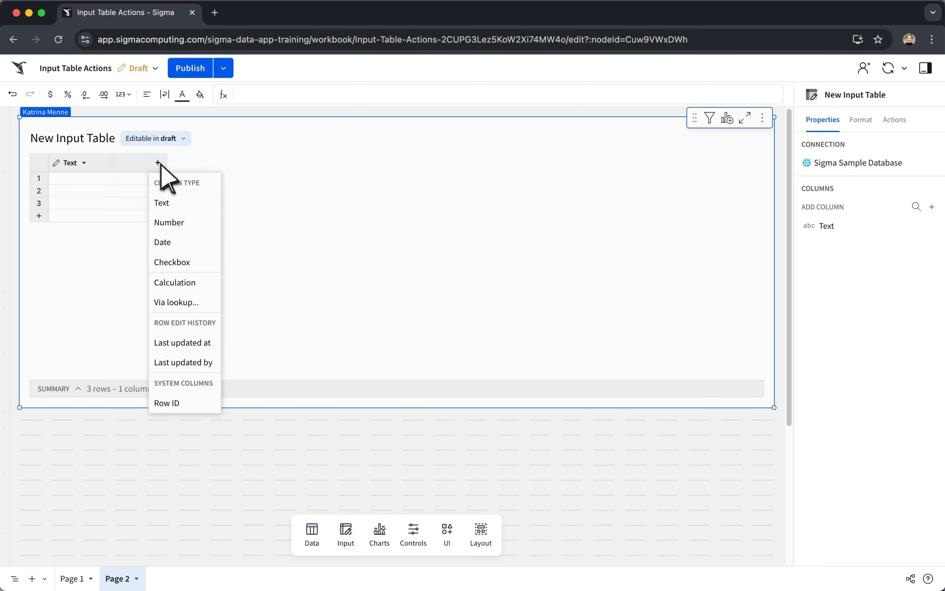
left_click(184, 222)
left_click_drag(774, 219, 331, 211)
Place a text input control beside the input table, with a number input control directly below it.
left_click(421, 531)
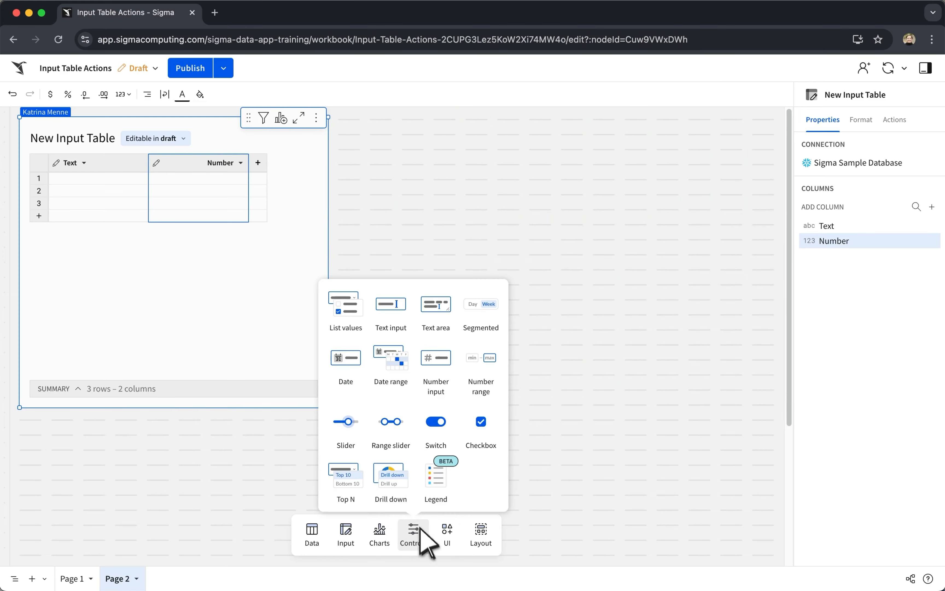
left_click_drag(390, 326, 363, 152)
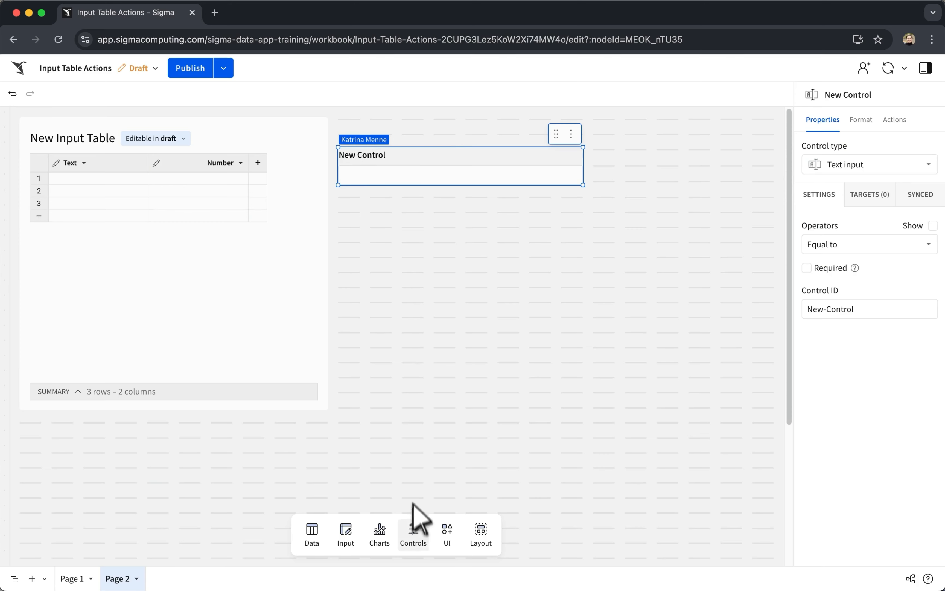
left_click(413, 532)
left_click_drag(441, 377, 367, 197)
Set the number input control's ID to "Number".
left_click(861, 301)
left_click_drag(861, 300, 790, 303)
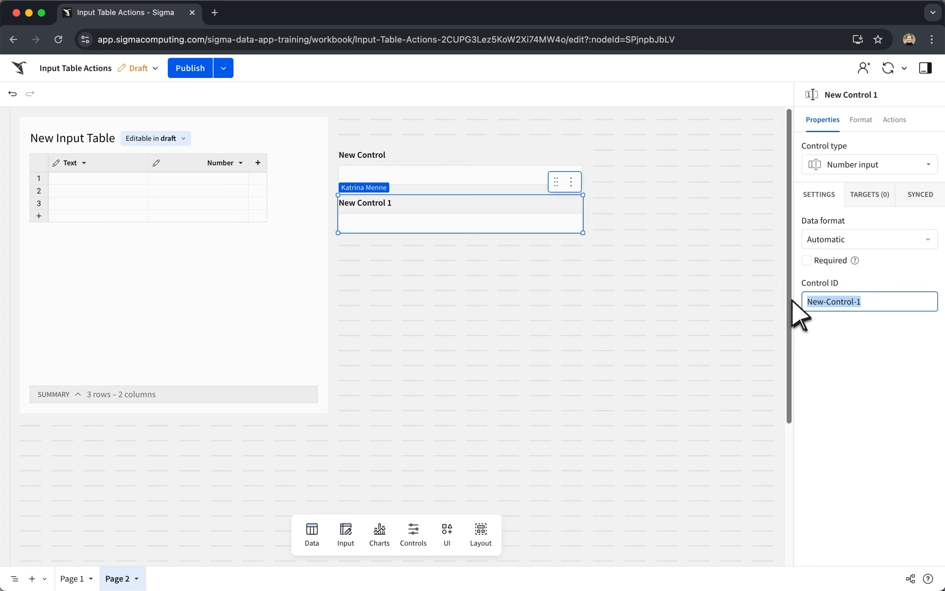
type("Number")
key("Return")
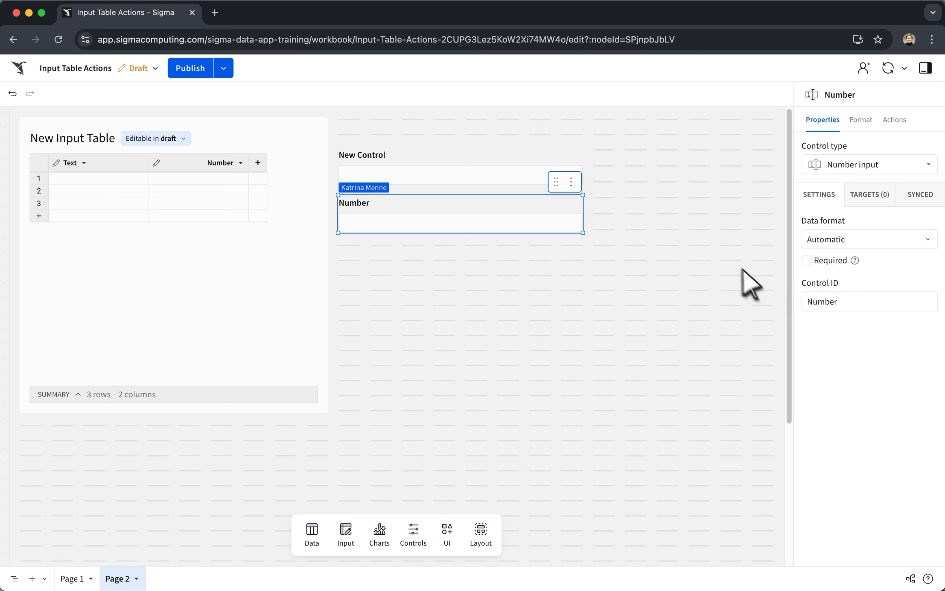
Set the text input control's ID to "text".
left_click(563, 167)
left_click_drag(868, 303, 801, 312)
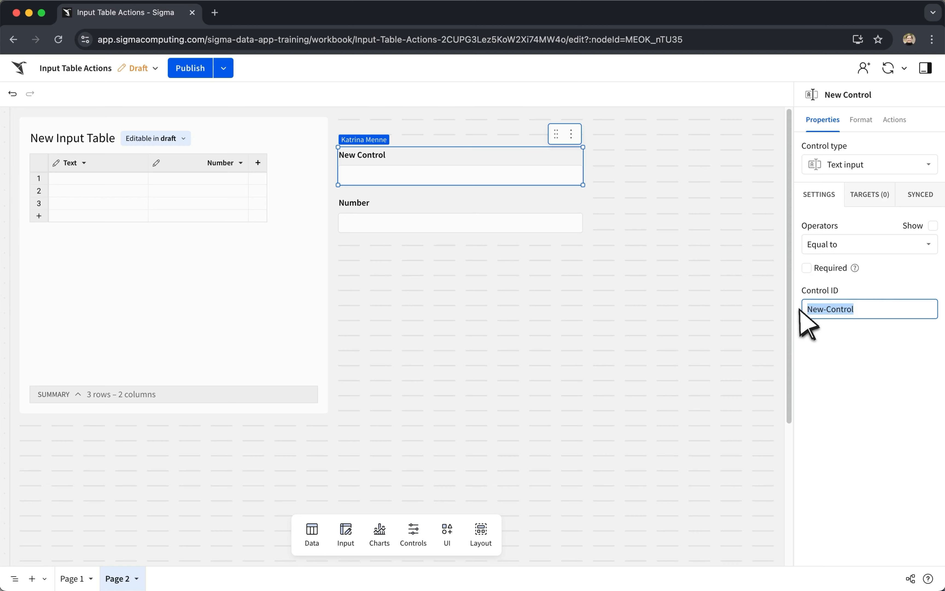
type("text")
key("Return")
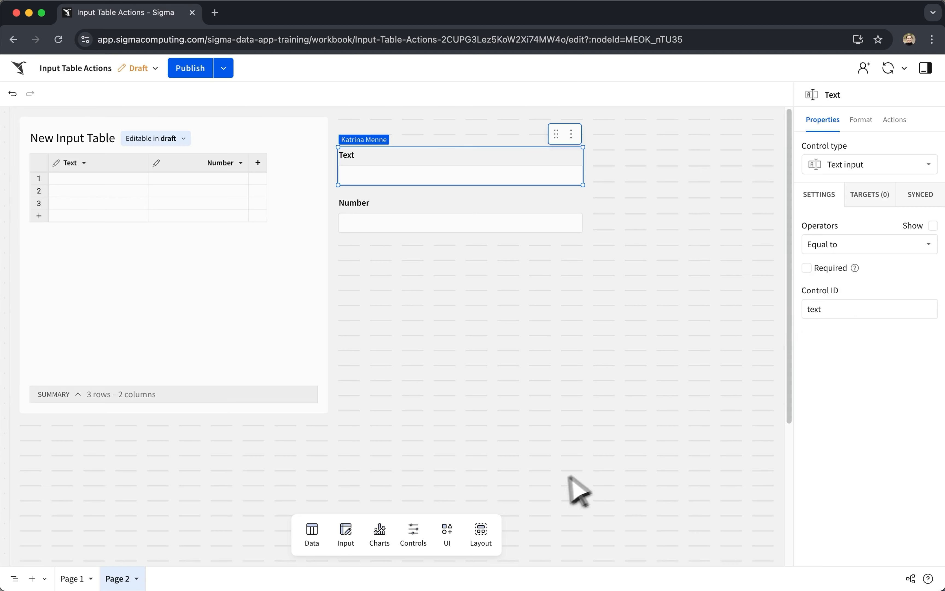
Add a button below the controls whose on-click action inserts a row into New Input Table (Page 2) from the Text and Number controls.
left_click(447, 533)
left_click_drag(465, 430, 367, 254)
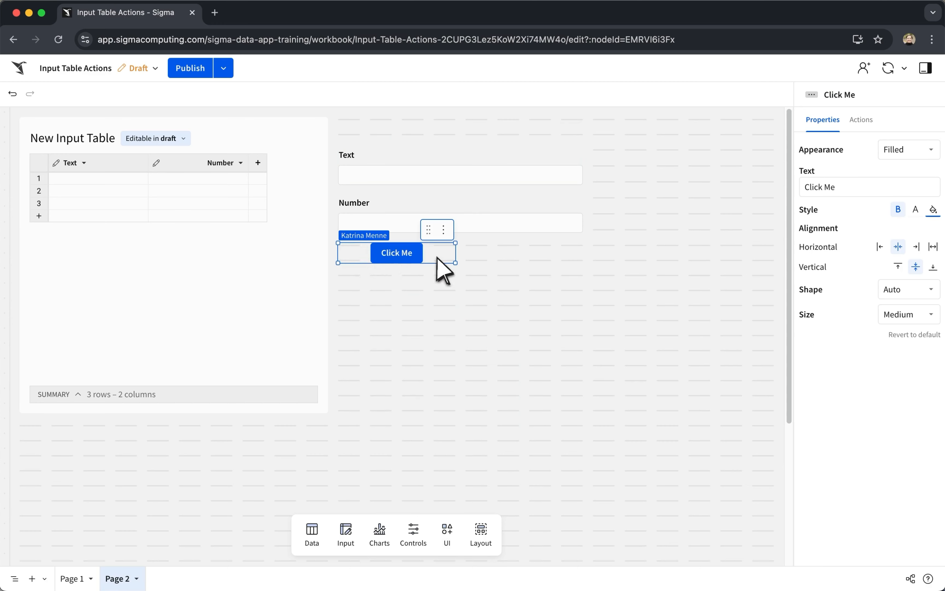
left_click(856, 120)
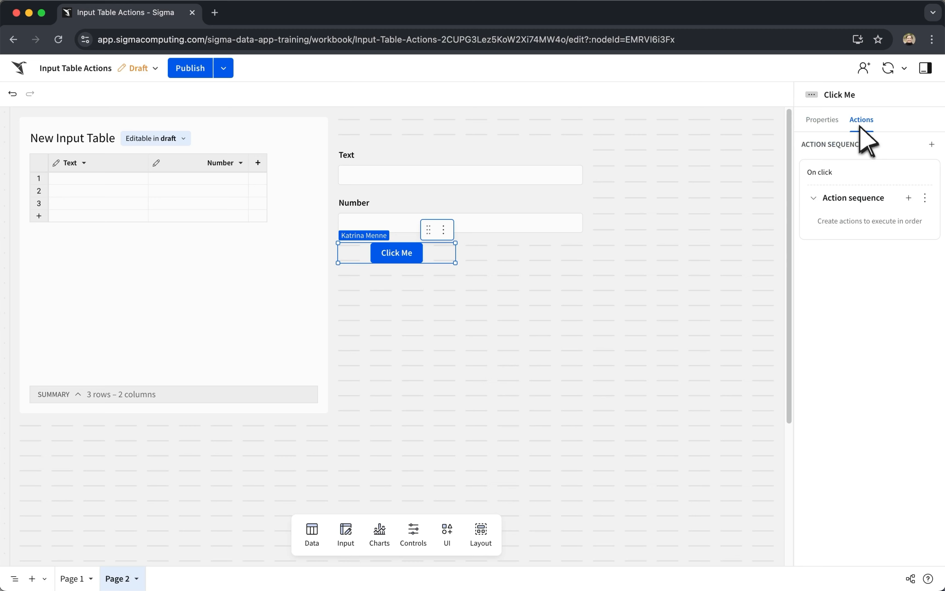
left_click(909, 198)
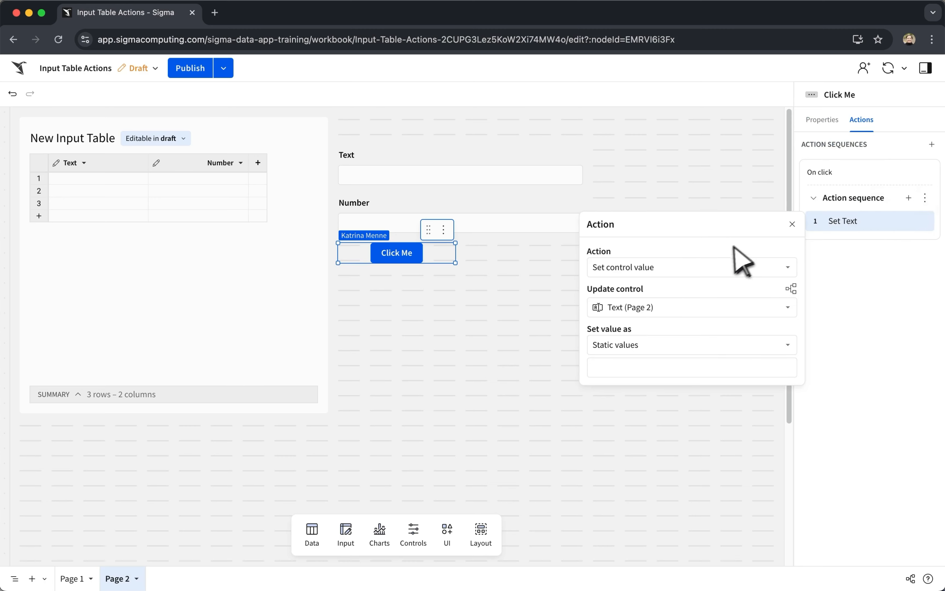
left_click(723, 267)
type("inser")
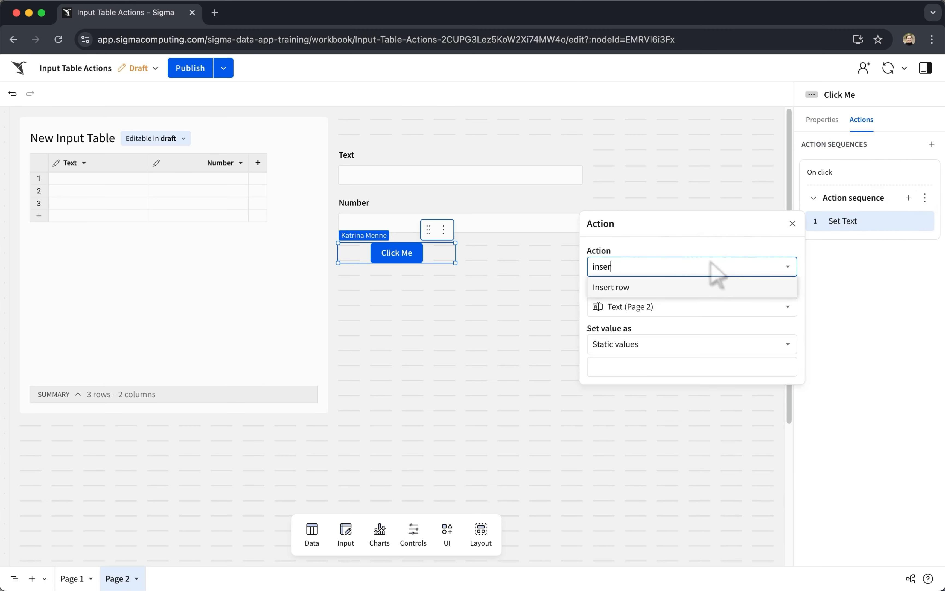
left_click(703, 289)
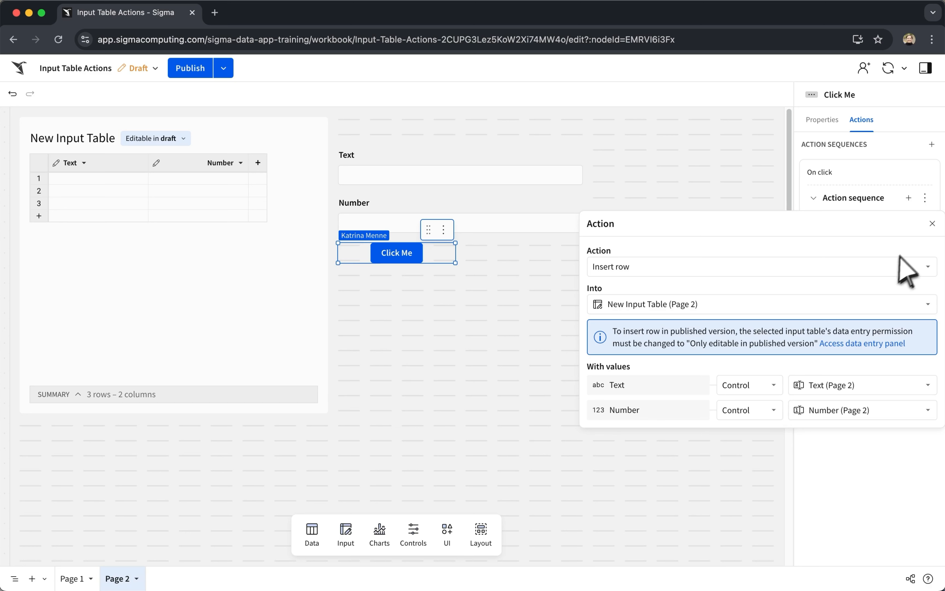
left_click(931, 225)
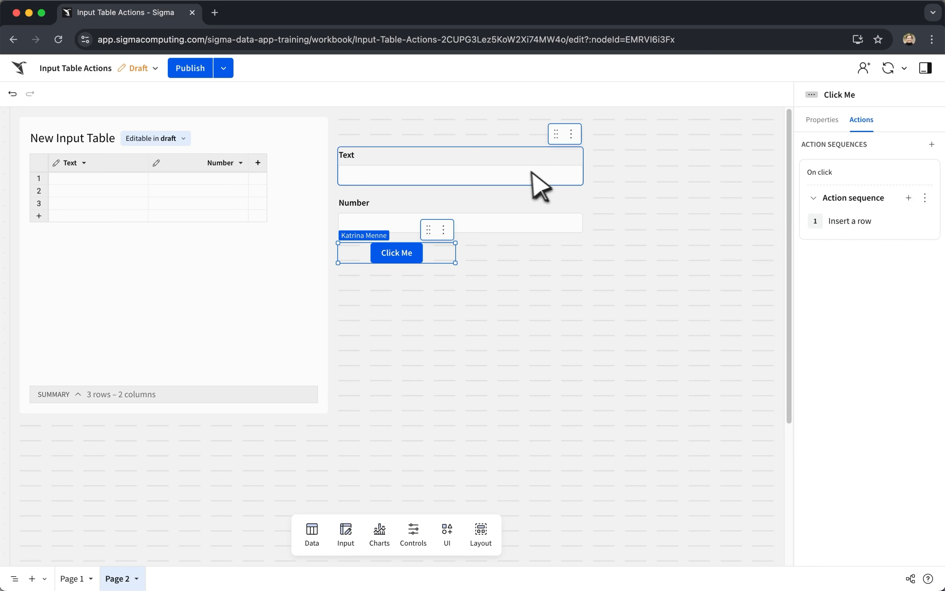
Enter "Text 1" and 1 in the controls and run the button to insert them as a row.
left_click(515, 174)
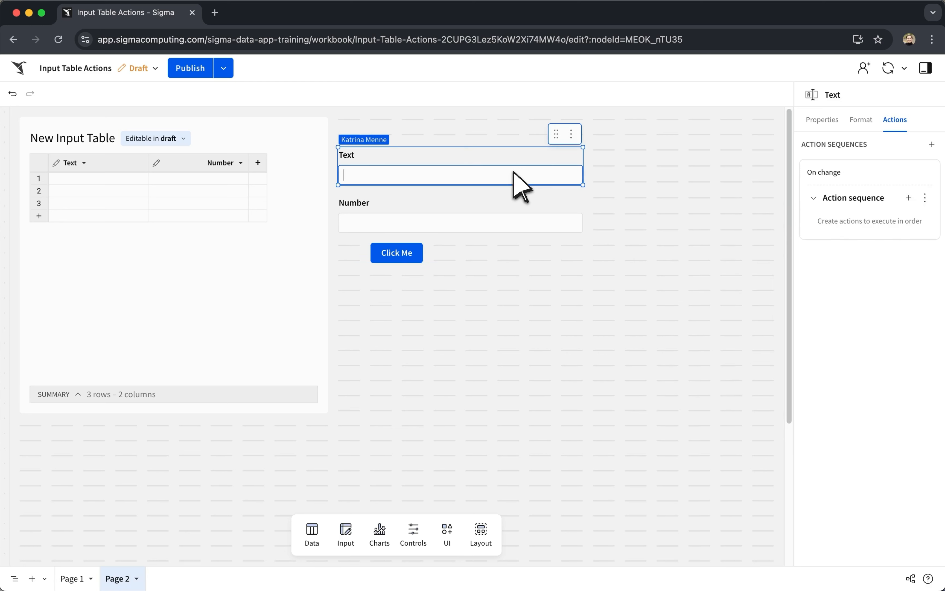
left_click(498, 222)
left_click(406, 254)
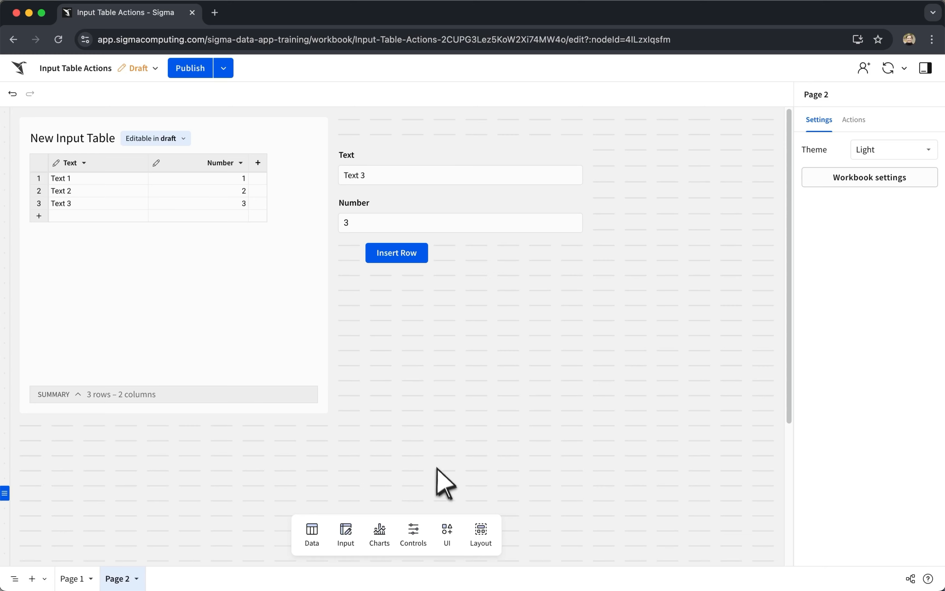
Place a second button beside Insert Row and add a Row ID system column to the input table.
left_click(453, 532)
left_click_drag(466, 434, 482, 249)
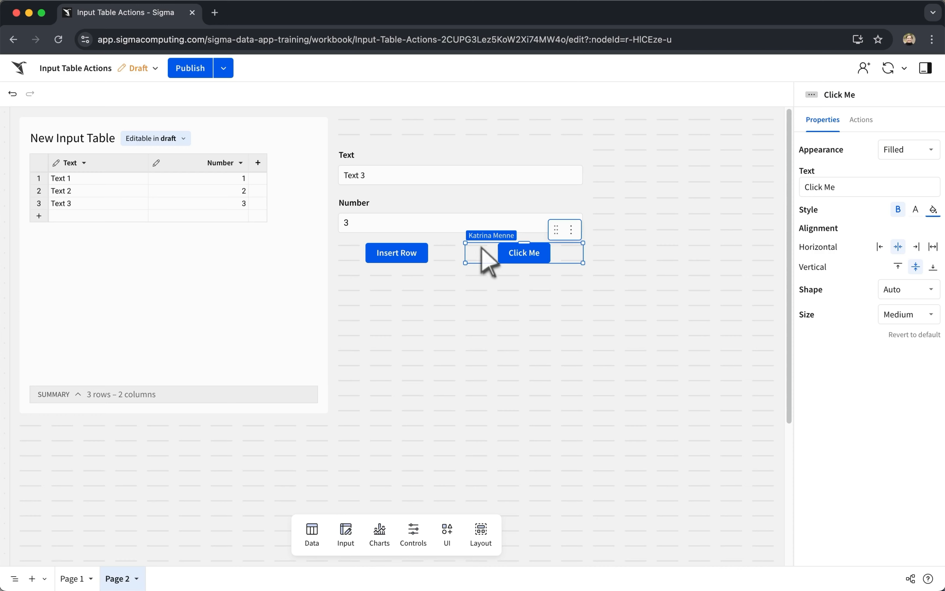
left_click(261, 168)
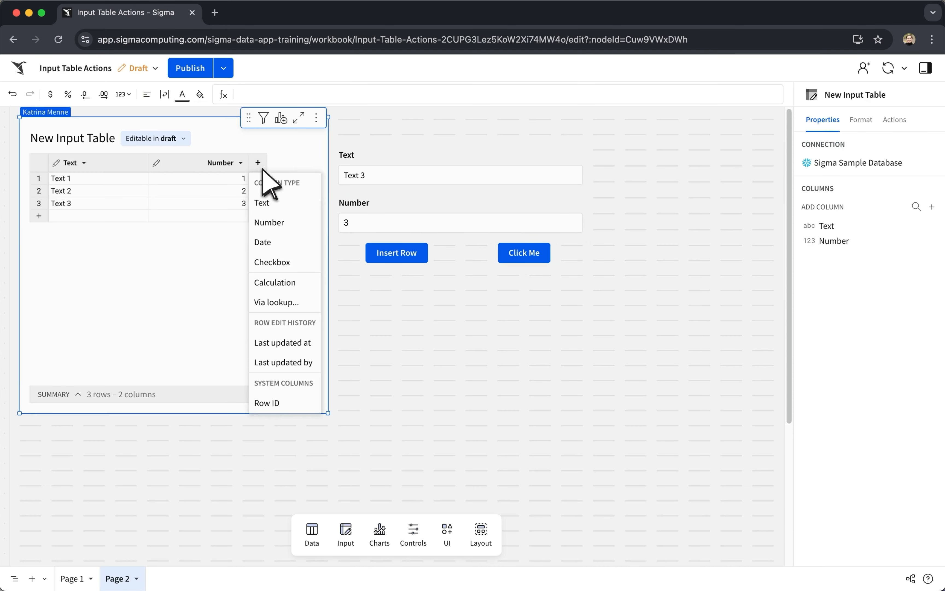
left_click(280, 404)
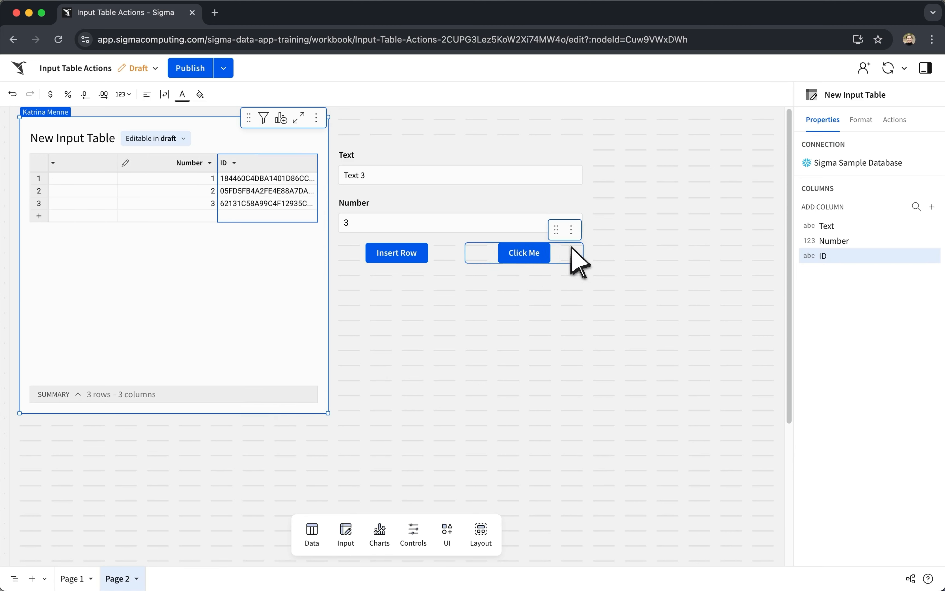
Give the second button an on-click action that updates a row in New Input Table (Page 2).
left_click(572, 249)
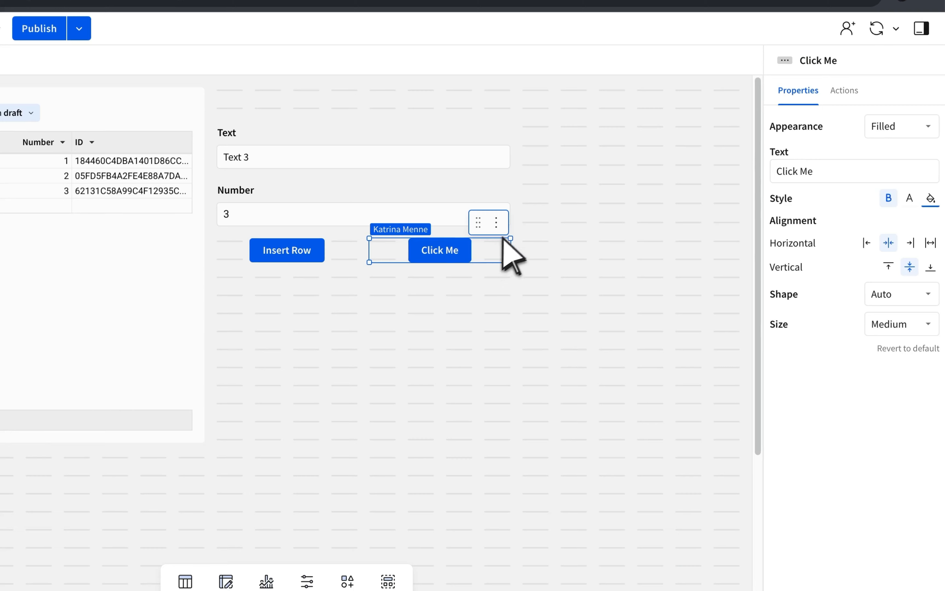
left_click(844, 91)
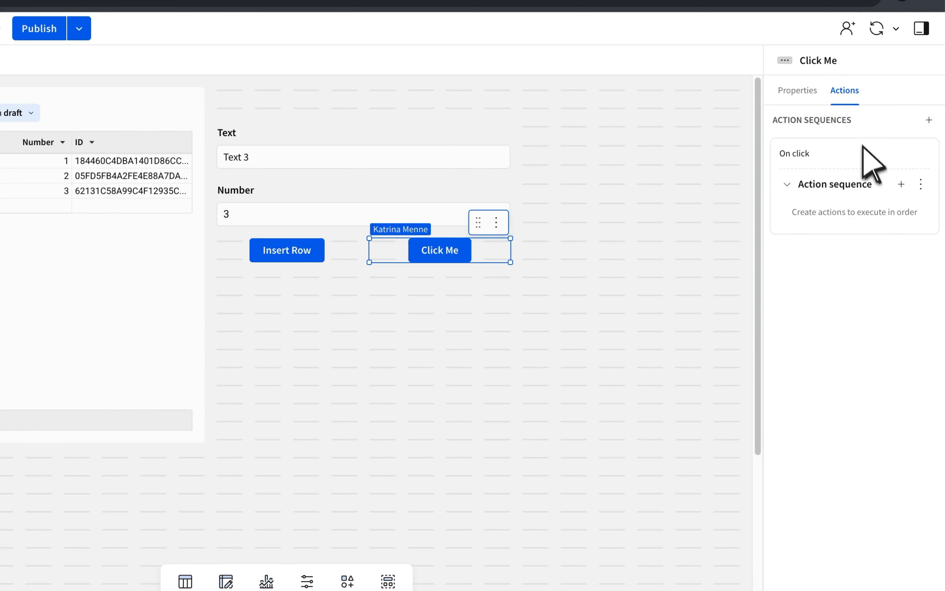
left_click(901, 184)
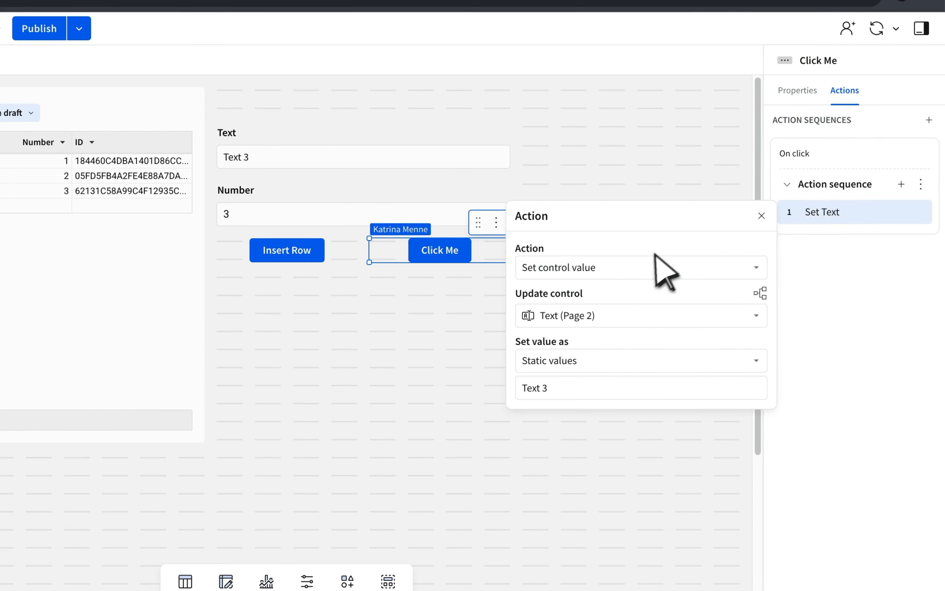
left_click(639, 268)
type("update")
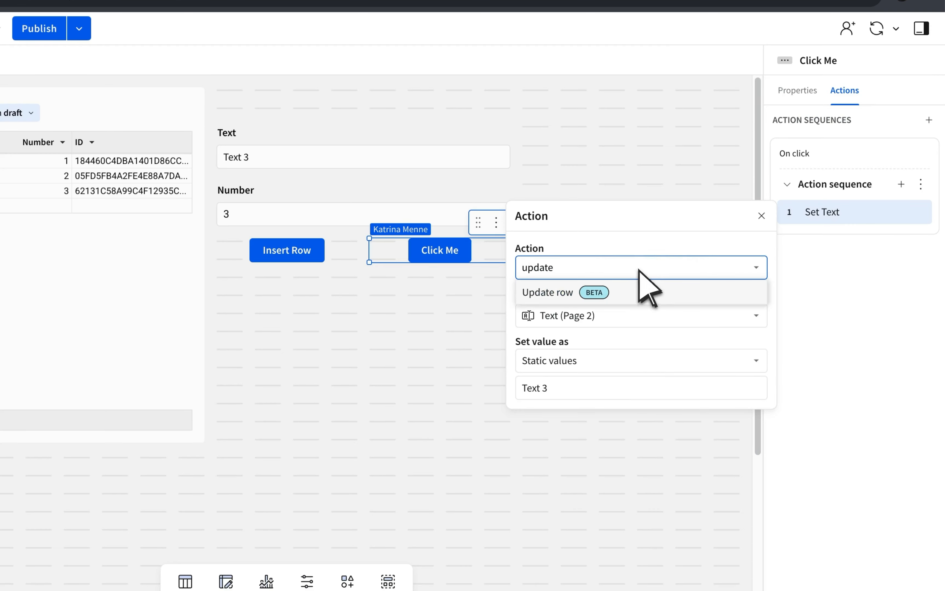
left_click(643, 293)
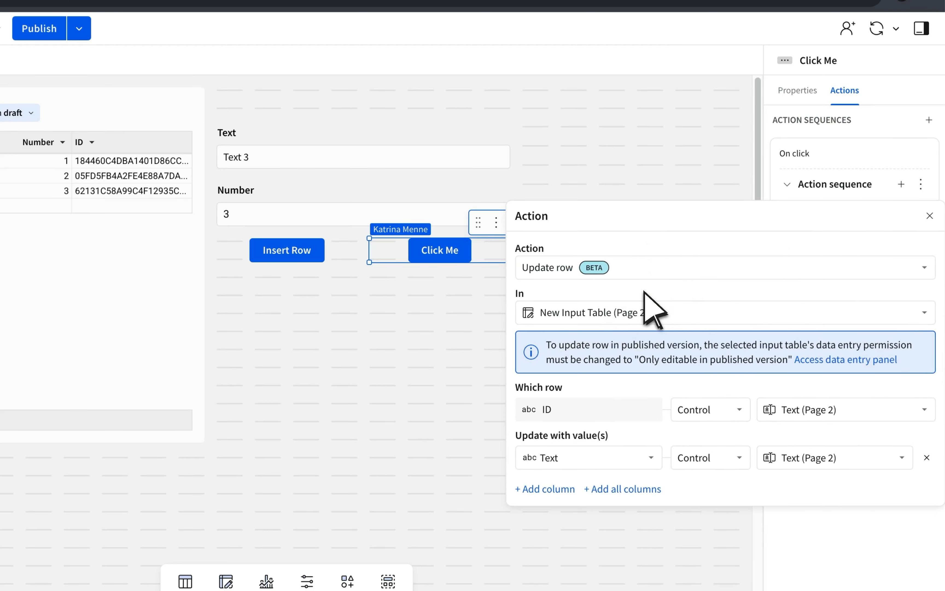
Identify the row to update with a Lookup formula returning [New Input Table/ID] by matching [CE-Text] to the table's Text column.
left_click(745, 409)
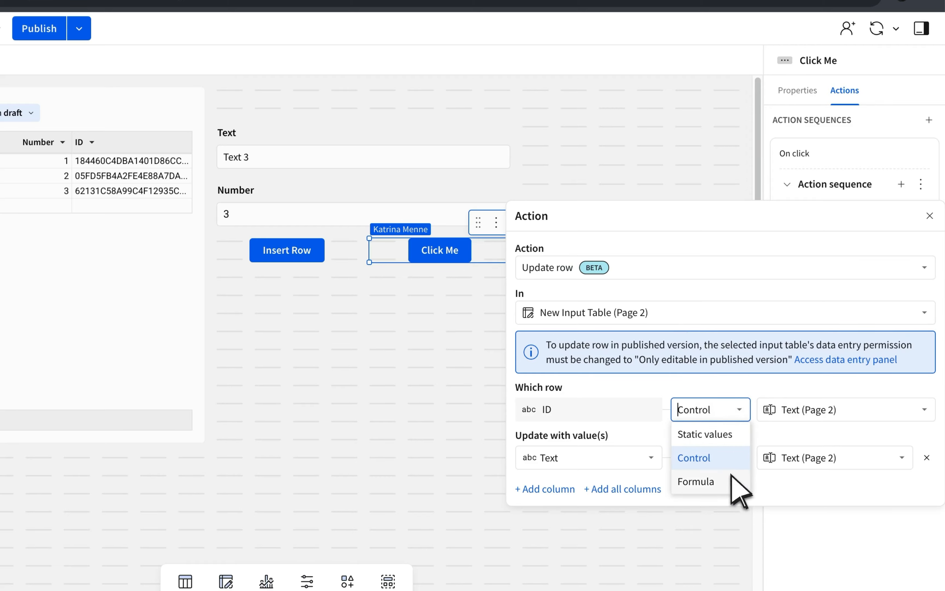
left_click(723, 481)
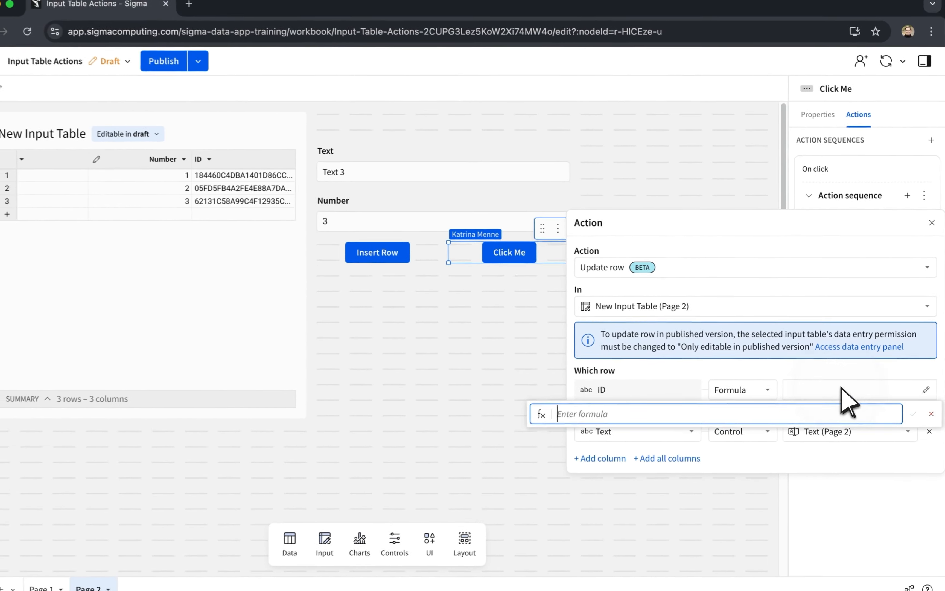
type("Lookup(new")
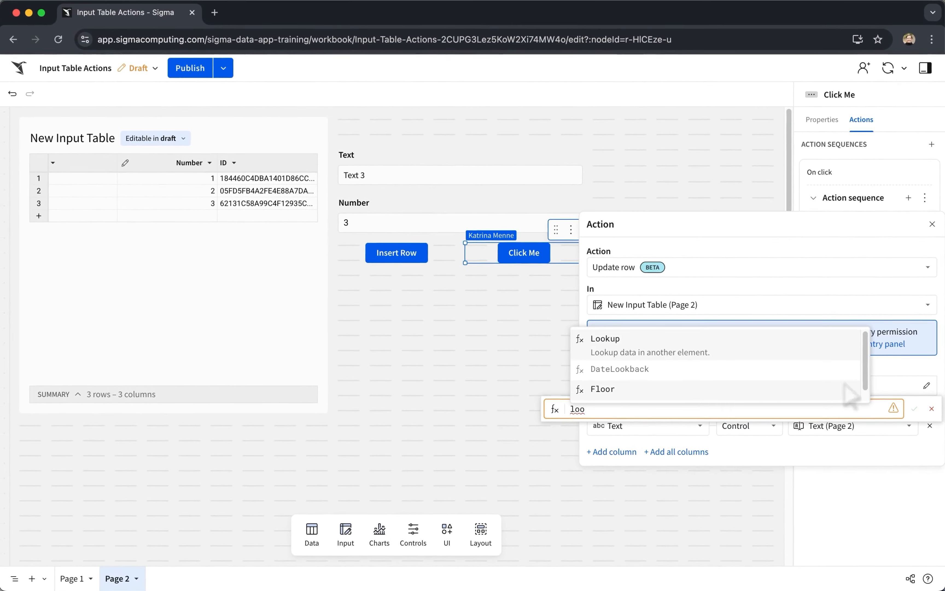
left_click(845, 385)
key("Return")
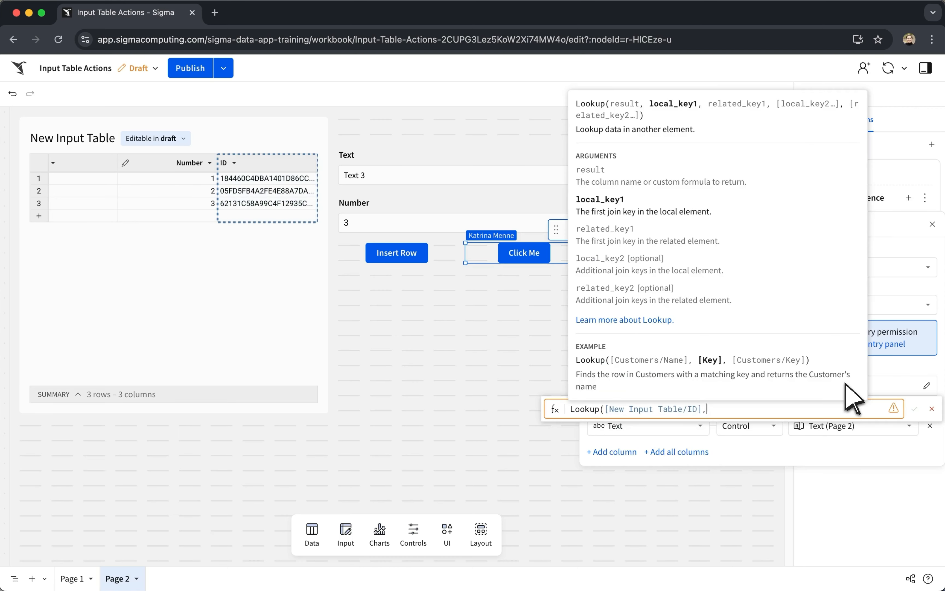
type(",text")
key("Down")
key("Down")
key("Return")
type(",new")
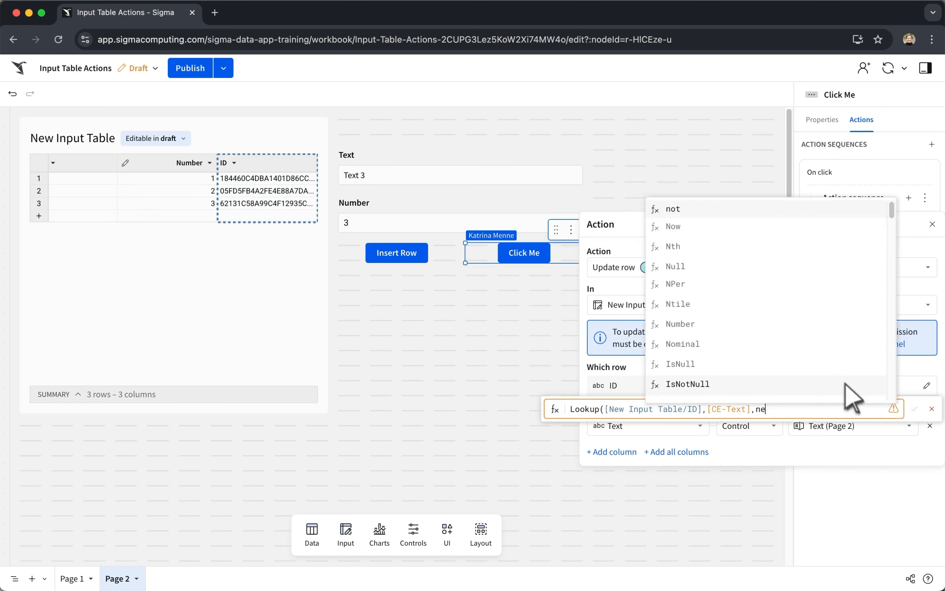
key("Return")
key("Down")
key("Return")
type(")")
key("Return")
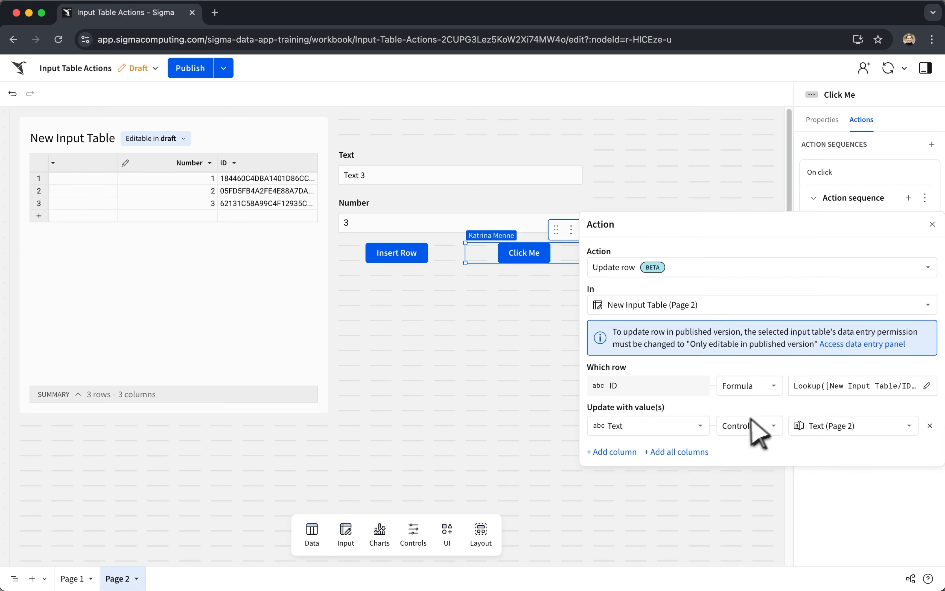
Make the action update the Number column with the value of the Number (Page 2) control.
left_click(701, 430)
left_click(664, 467)
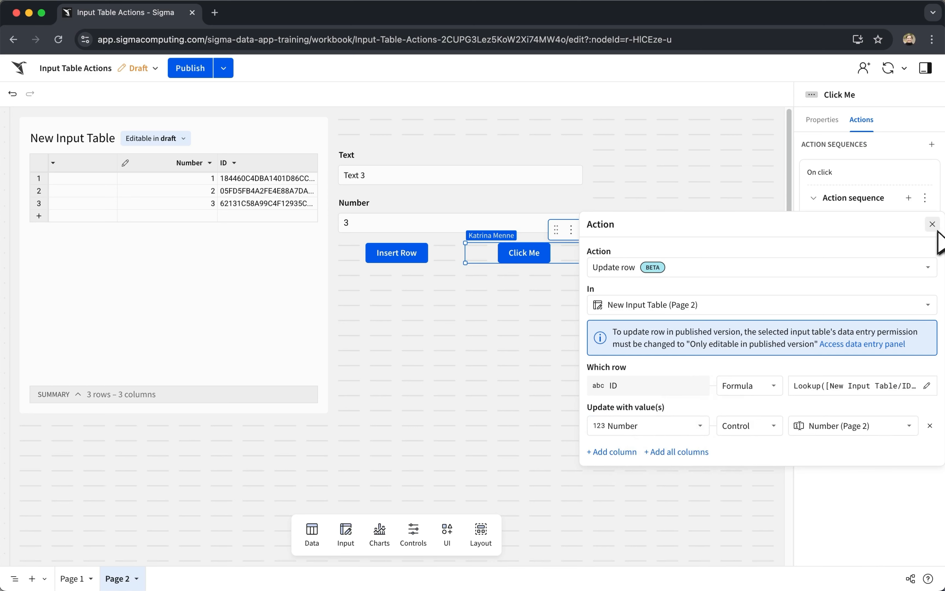
left_click(932, 224)
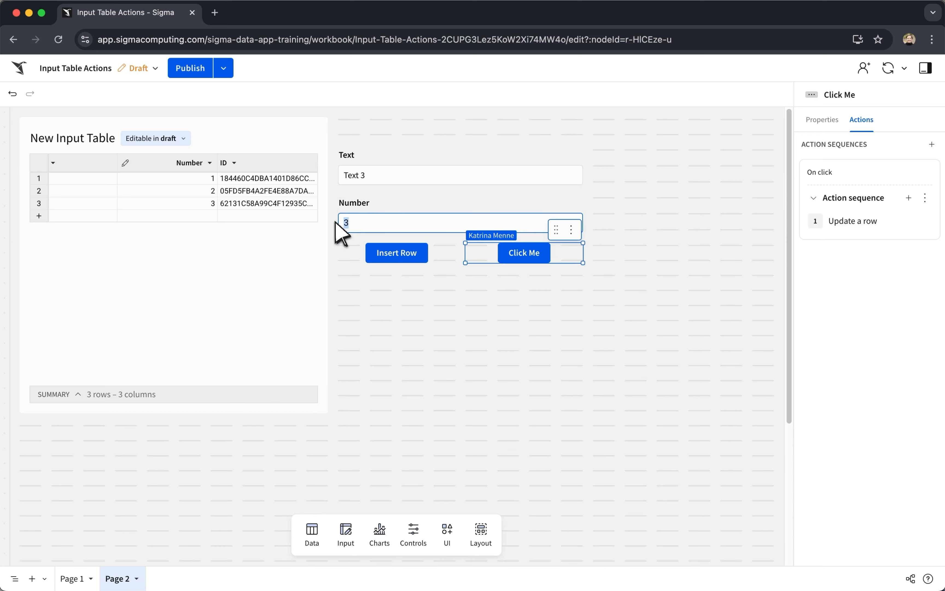
Enter 4 in the Number control and run the second button to update the Text 3 row.
double_click(343, 224)
type("4")
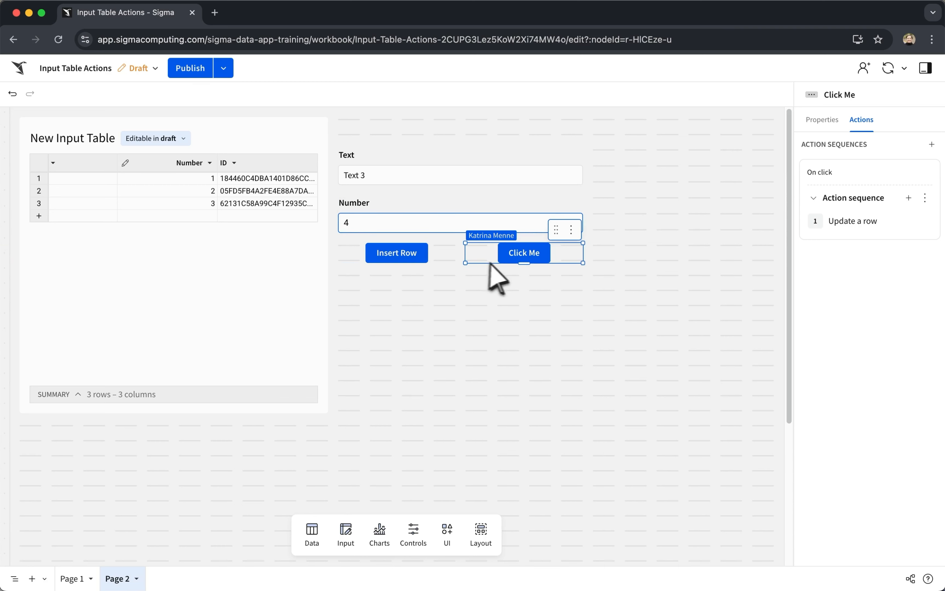
left_click(525, 257)
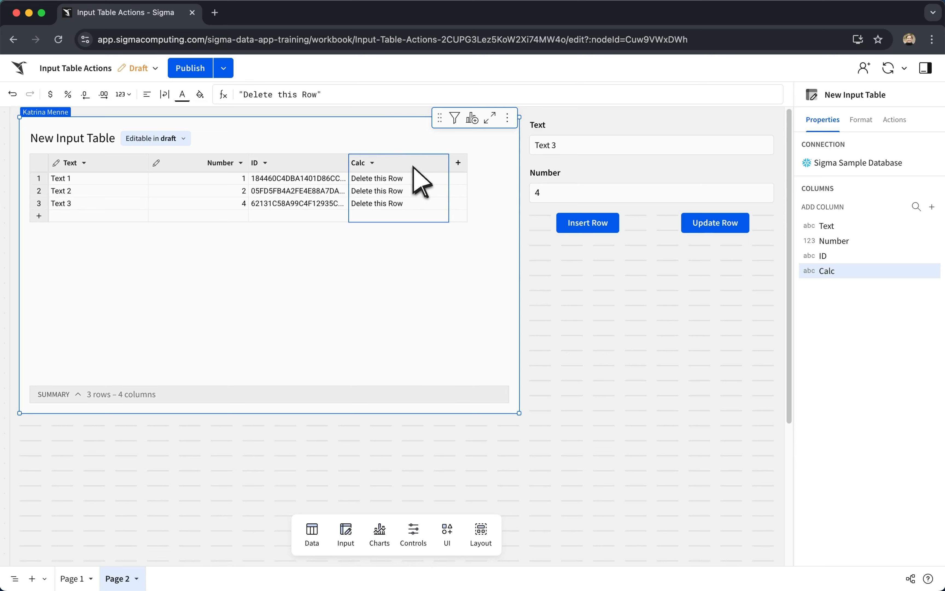
Add an action to New Input Table that deletes a row when a cell in the Calc column is selected.
left_click(895, 120)
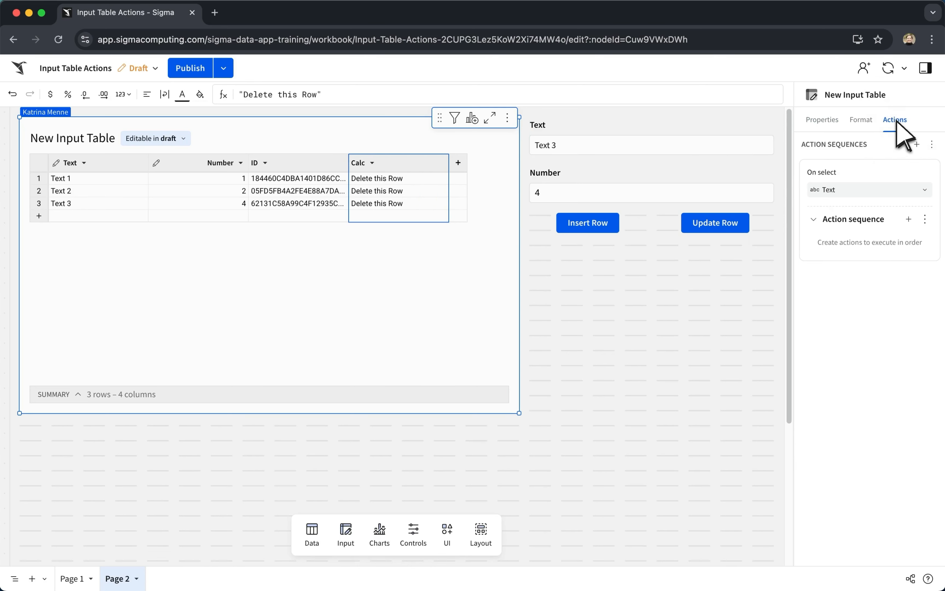
left_click(889, 189)
left_click(861, 332)
left_click(909, 219)
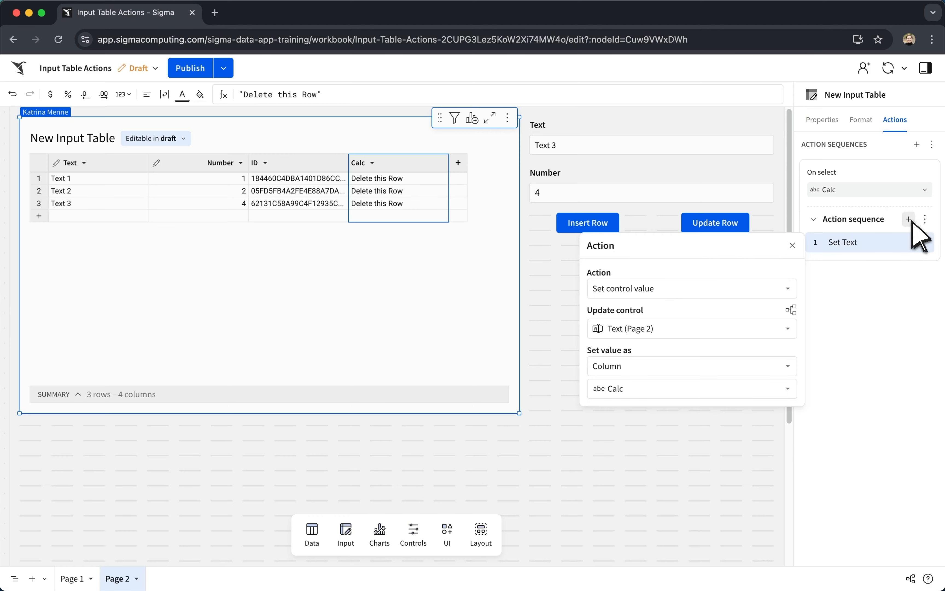
left_click(691, 288)
type("de")
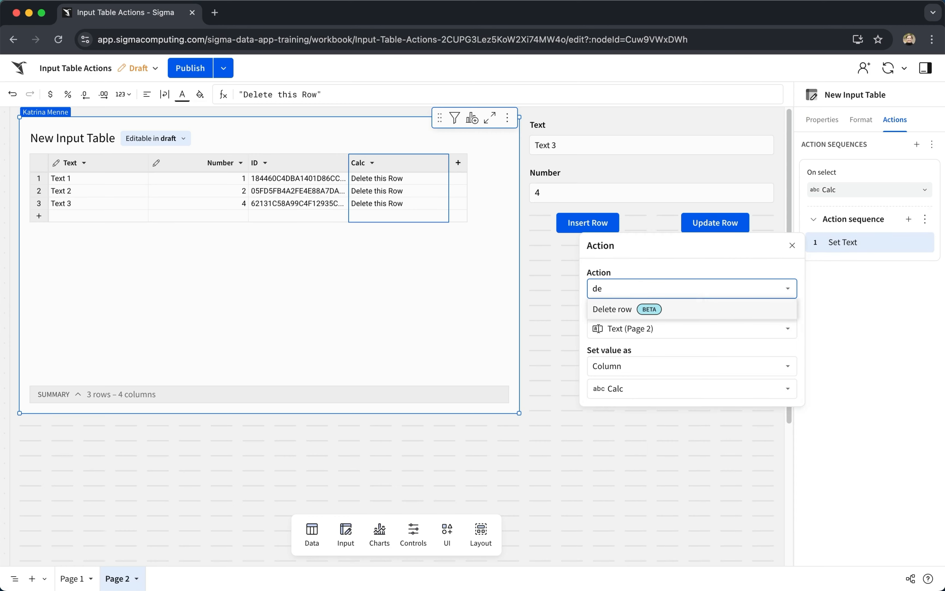
left_click(688, 309)
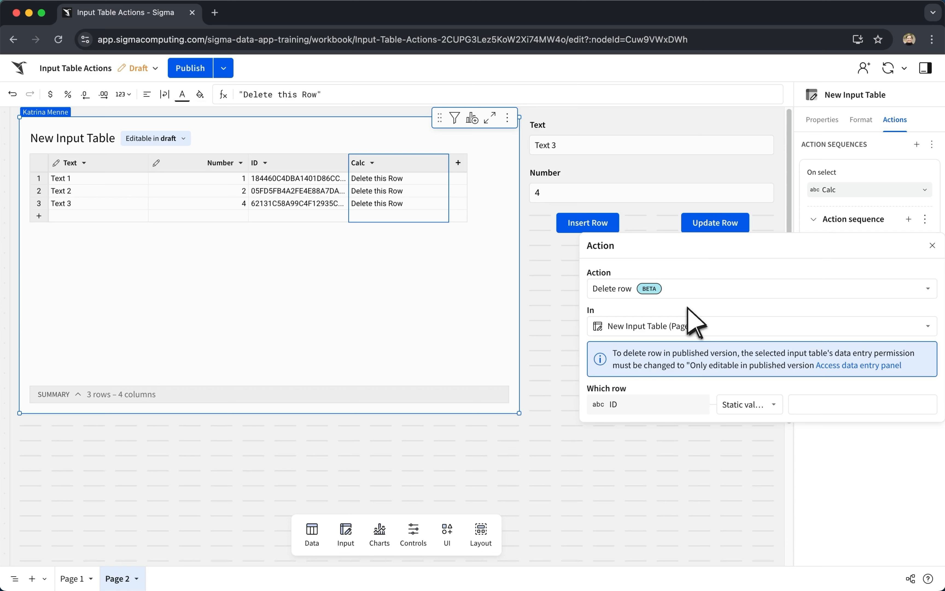
Identify the row to delete with the formula [Selection/ID] and trigger the deletion on the Text 3 row.
left_click(748, 405)
left_click(740, 483)
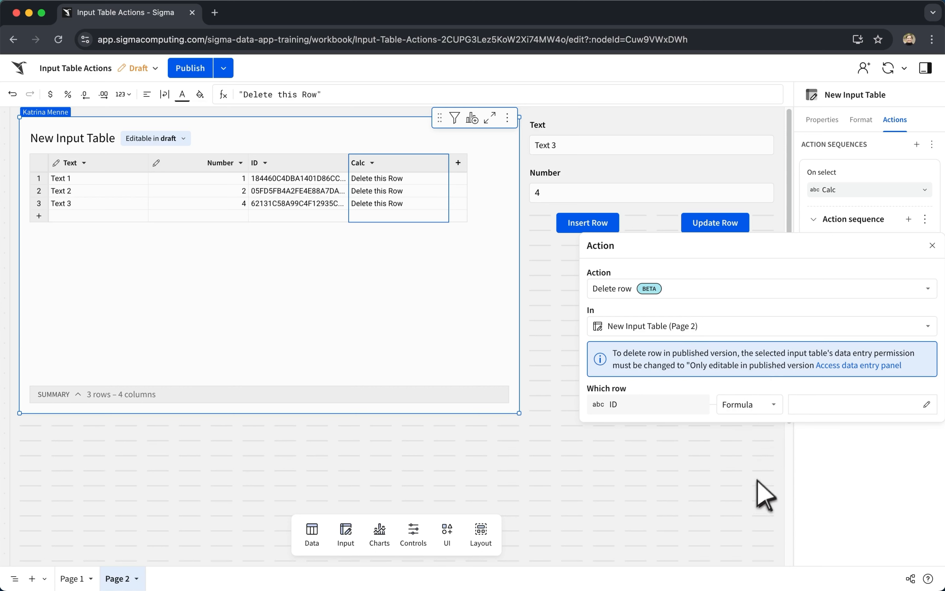
left_click(815, 406)
type("sele")
left_click(778, 354)
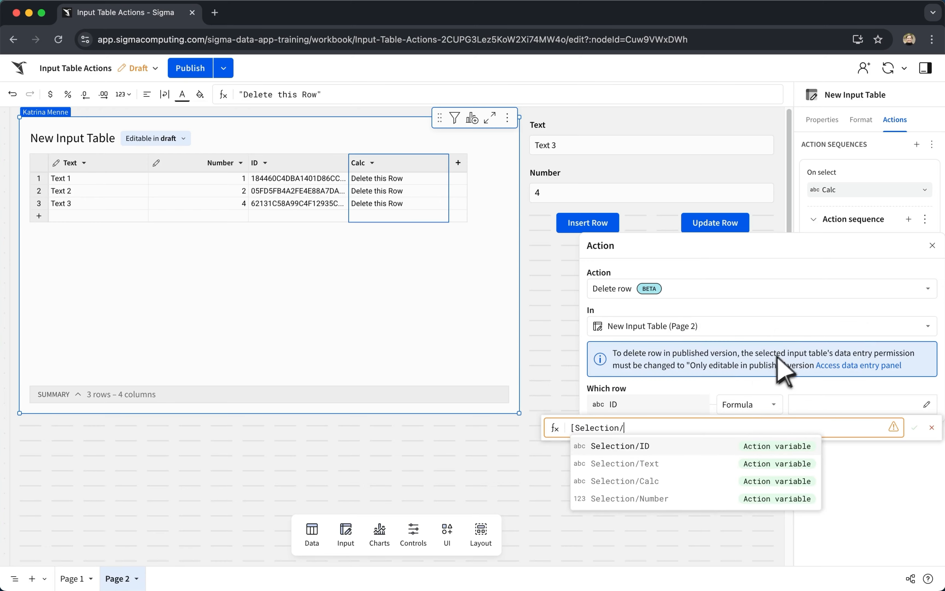
left_click(699, 445)
left_click(915, 427)
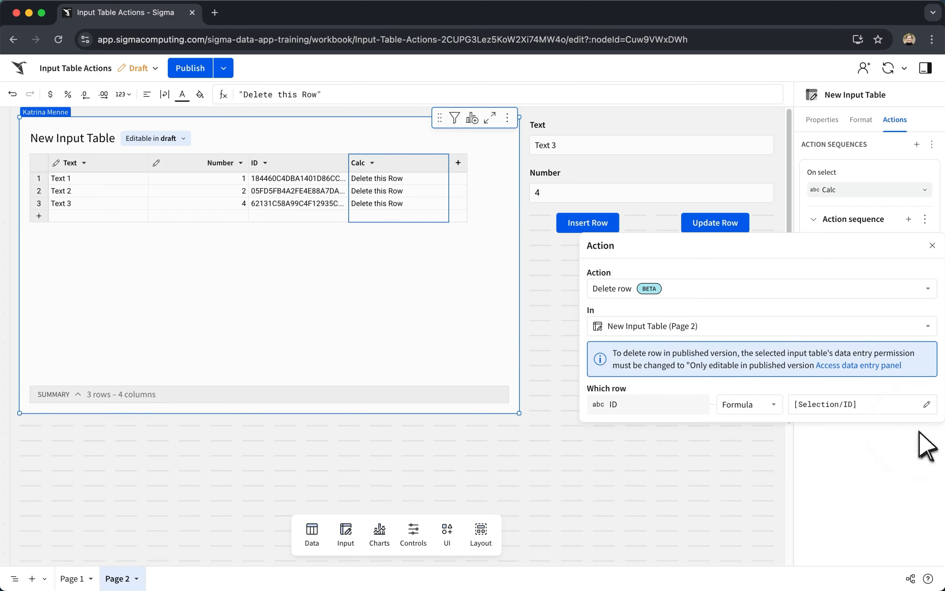
left_click(932, 245)
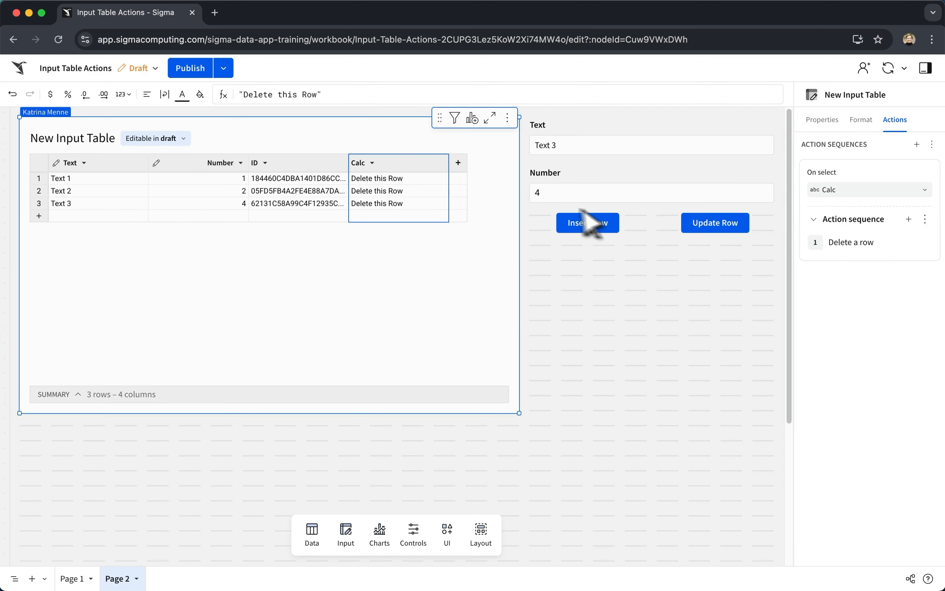
left_click(401, 203)
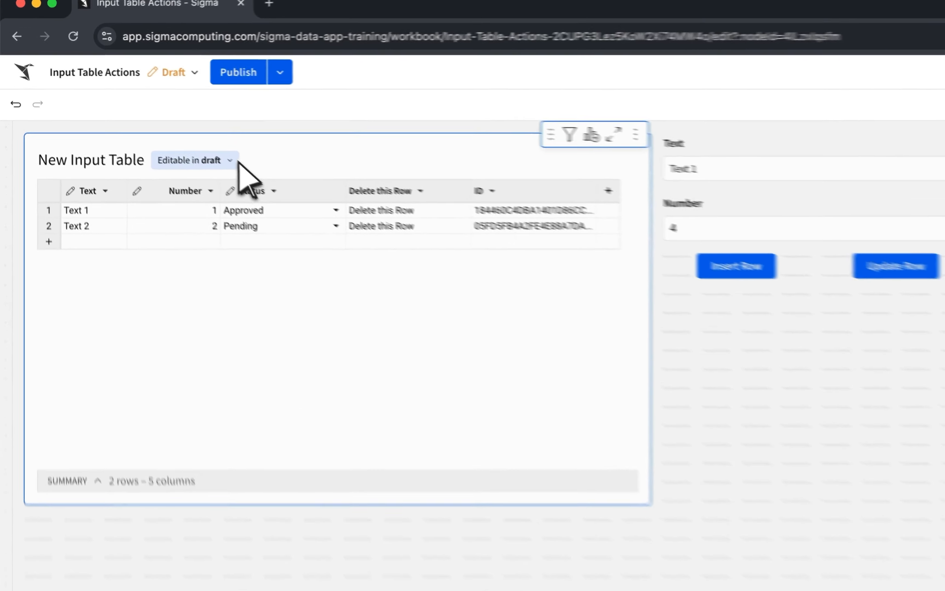
Switch the input table's data entry permission to only editable in published version, and back to only editable in draft.
left_click(235, 161)
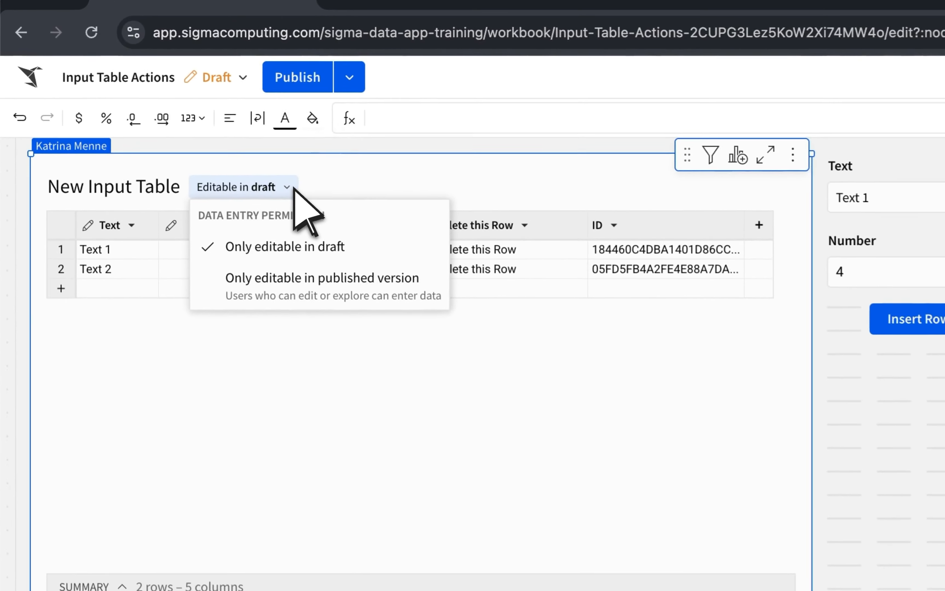
left_click(205, 249)
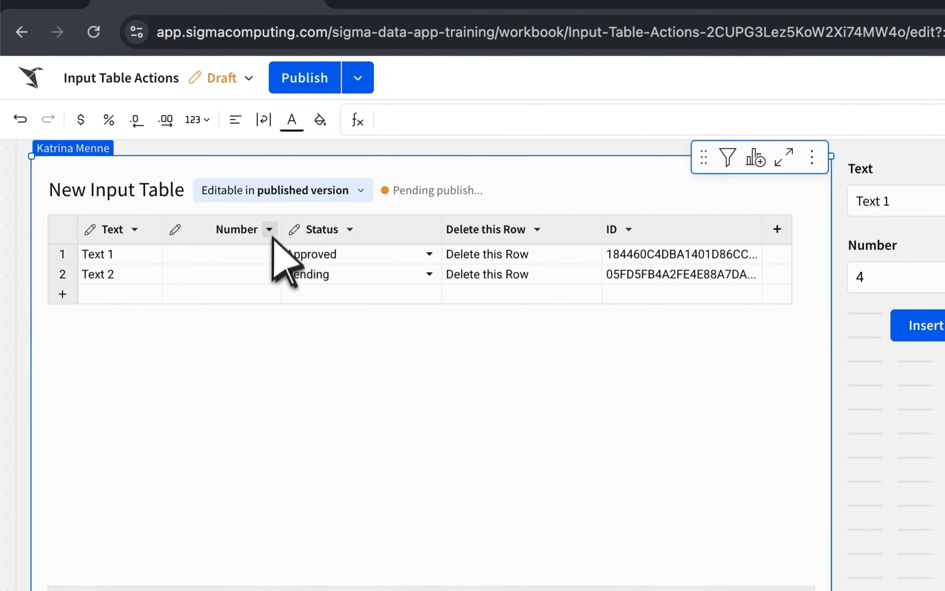
left_click(275, 191)
left_click(270, 252)
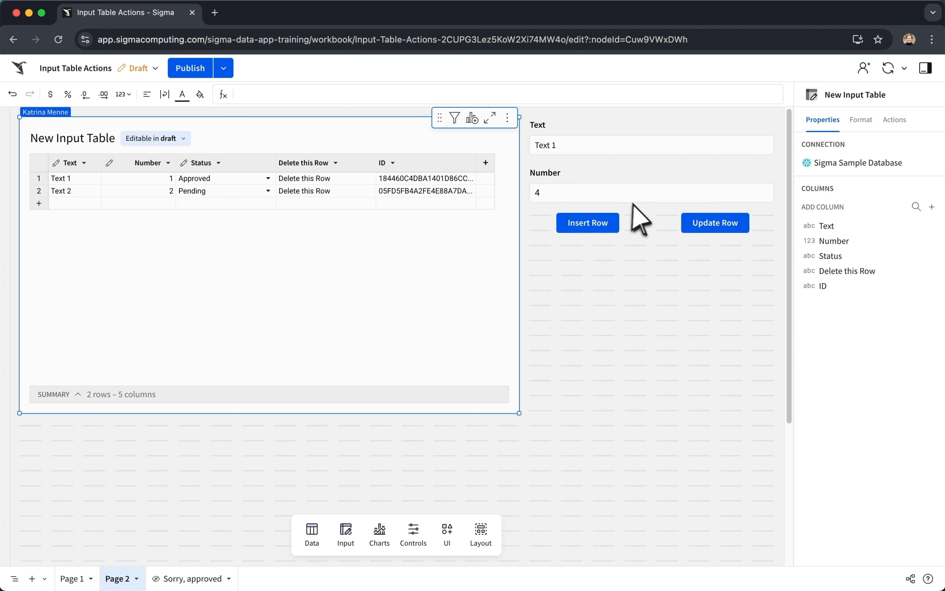
Add the condition Lookup([New Input Table/Status], [CE-Text], [New Input Table/Text]) = "Approved" to Update Row's modal-opening sequence and test the button.
left_click(663, 217)
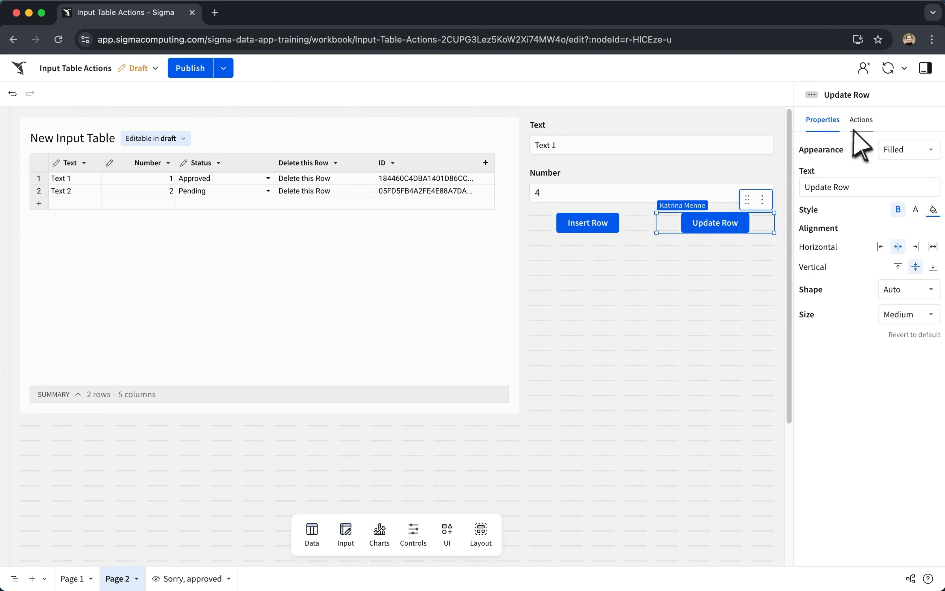
left_click(861, 119)
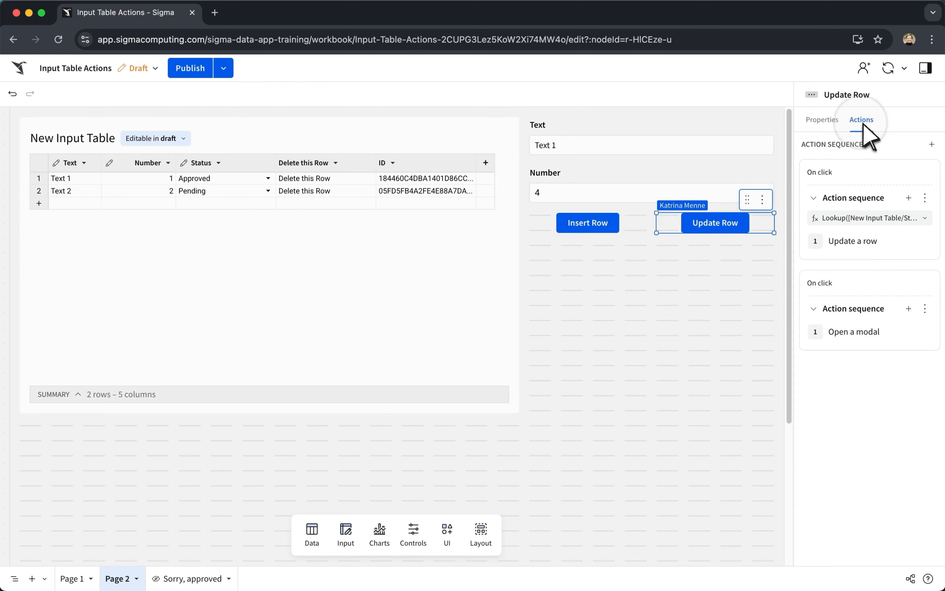
left_click(867, 221)
left_click(870, 233)
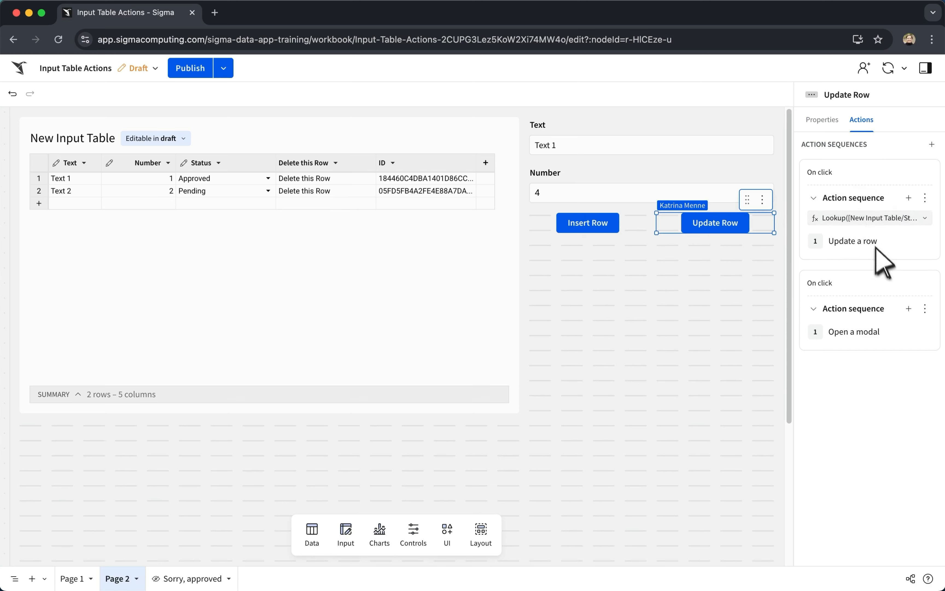
left_click(924, 308)
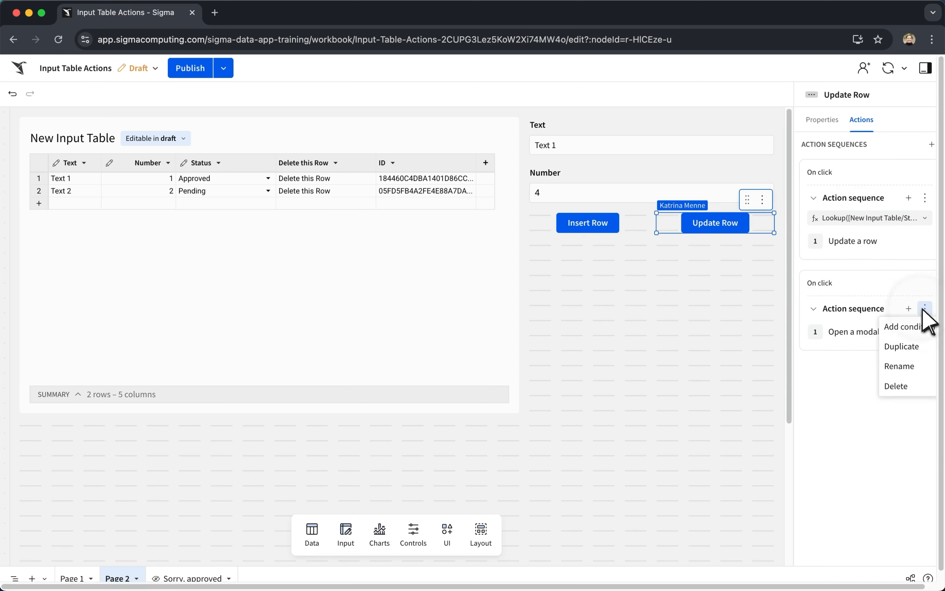
left_click(921, 327)
left_click(731, 387)
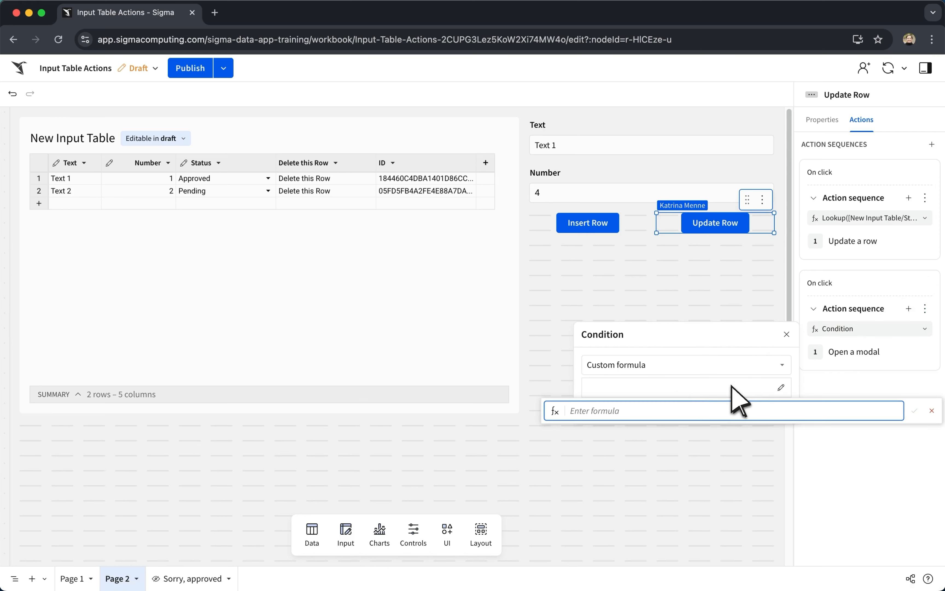
type("Lookup([New Input Table/Status], [CE-Text], [New Input Table/Text]) = \"Approved\"")
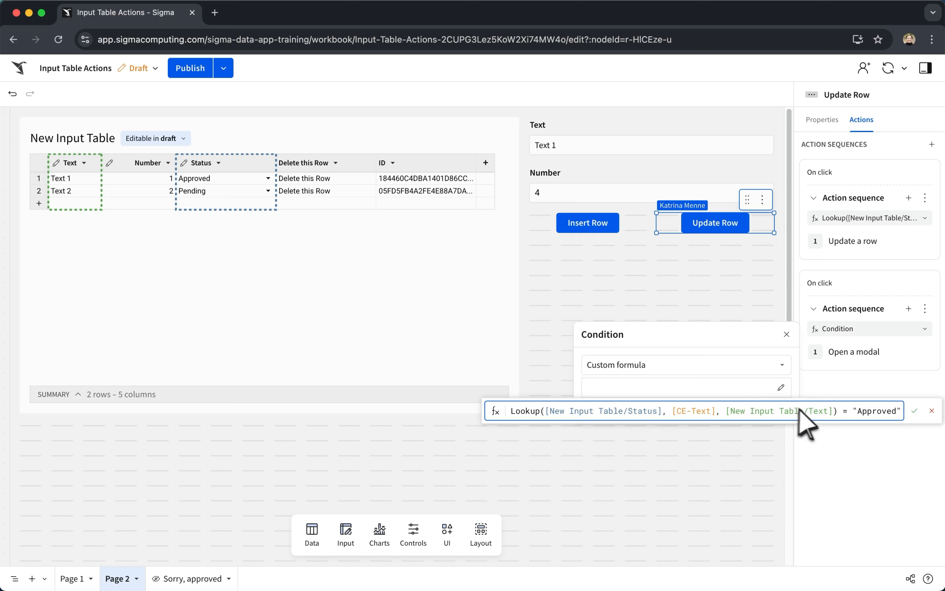
left_click(914, 410)
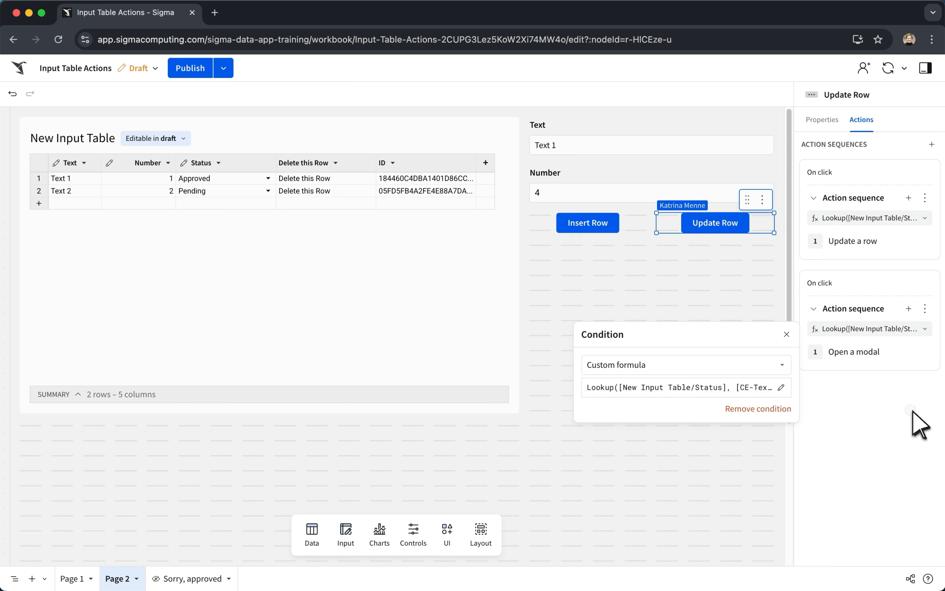
left_click(725, 225)
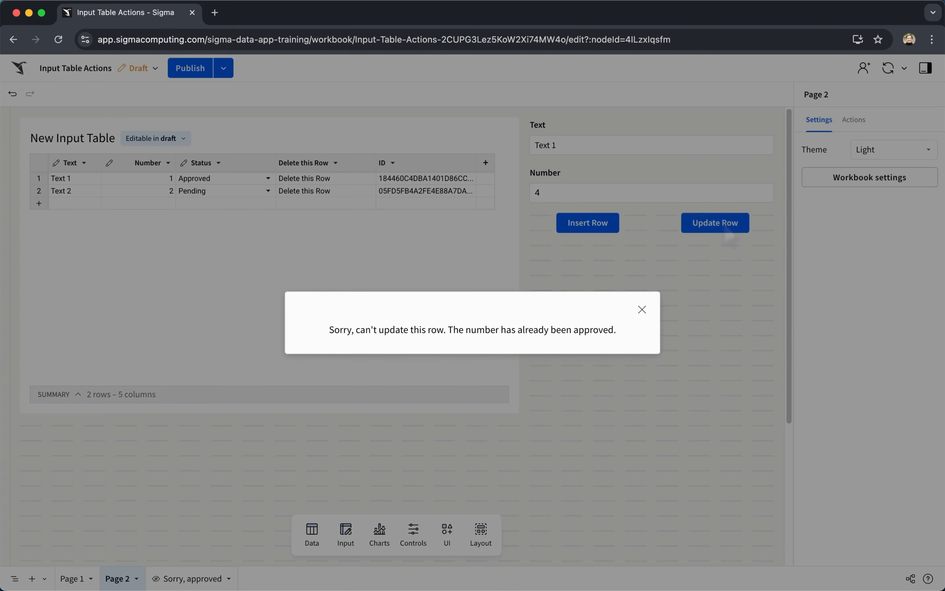
left_click(643, 310)
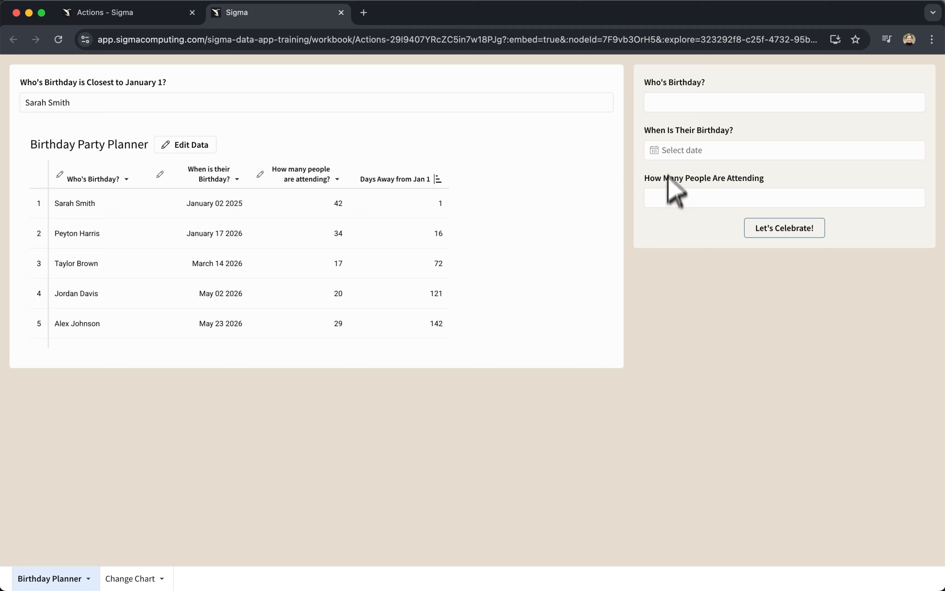
In the Birthday Planner workbook's form, enter the person's full name and pick their birthday.
left_click(681, 103)
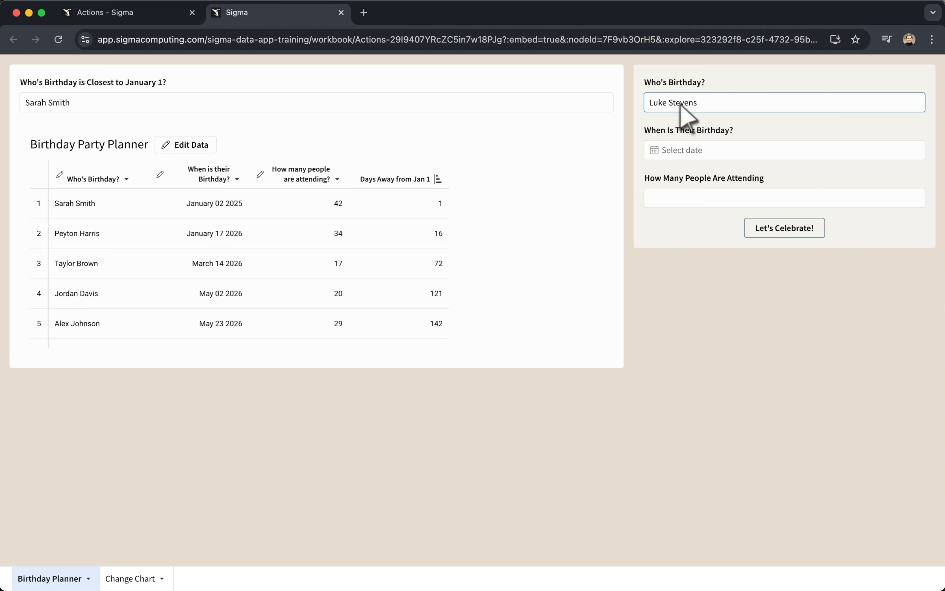
left_click(699, 151)
left_click(793, 198)
left_click(792, 197)
left_click(793, 198)
left_click(792, 197)
left_click(732, 275)
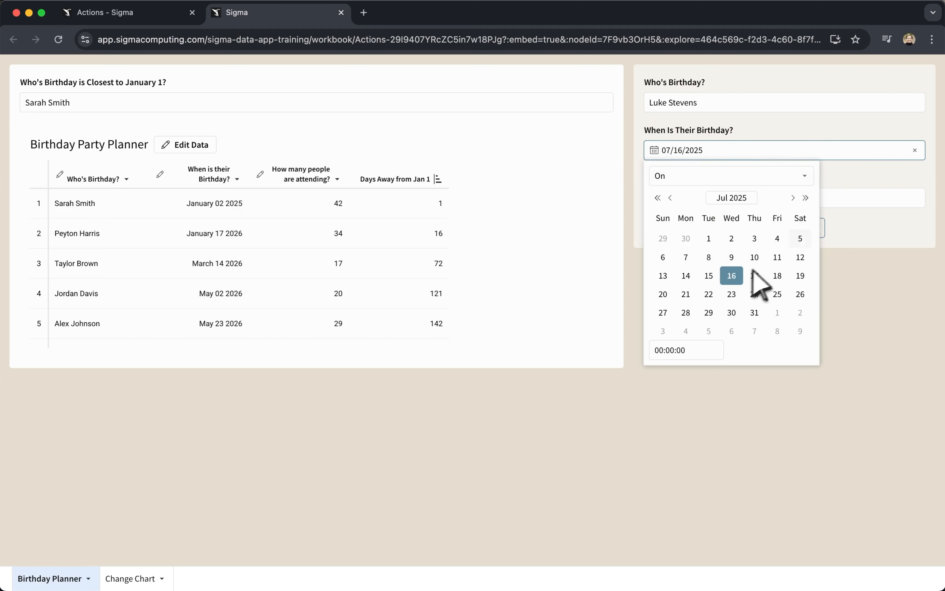
Set the number of people attending to 2000, submit the birthday form and dismiss the message.
left_click(845, 223)
left_click(858, 199)
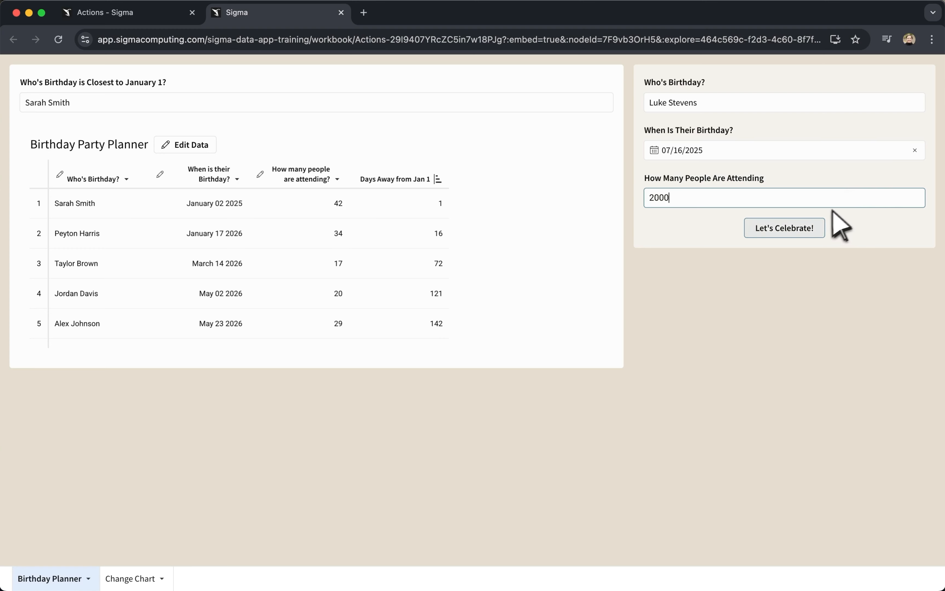
left_click(794, 230)
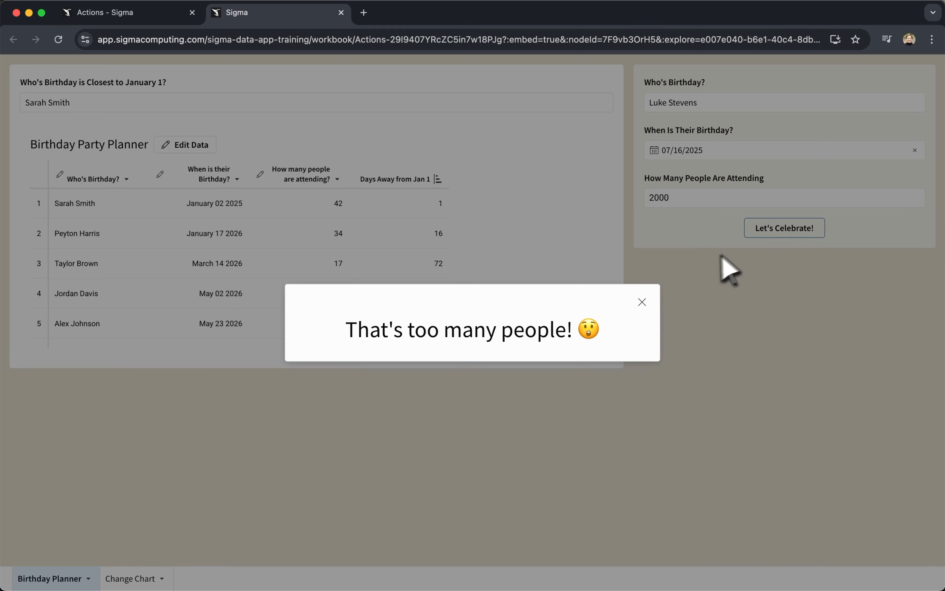
left_click(642, 302)
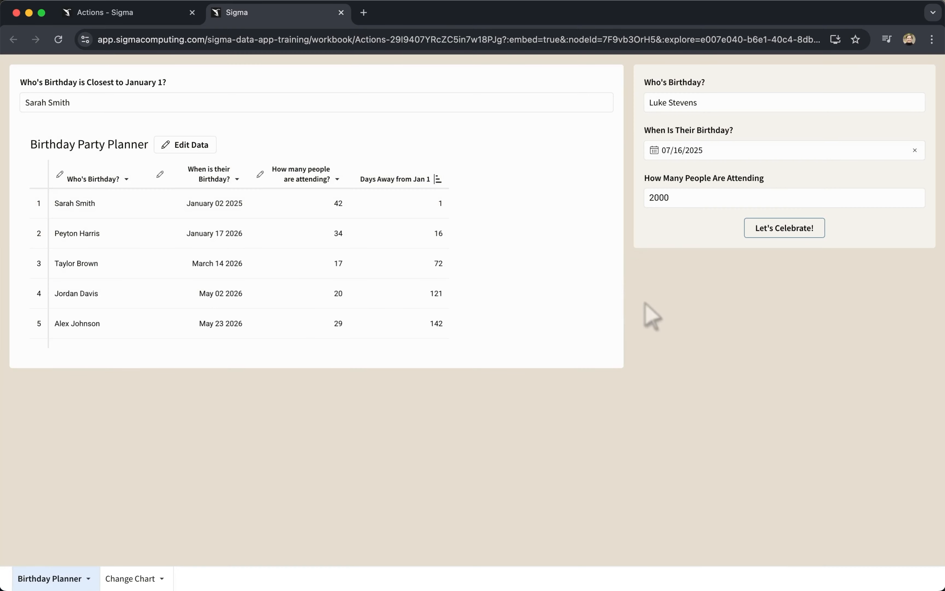